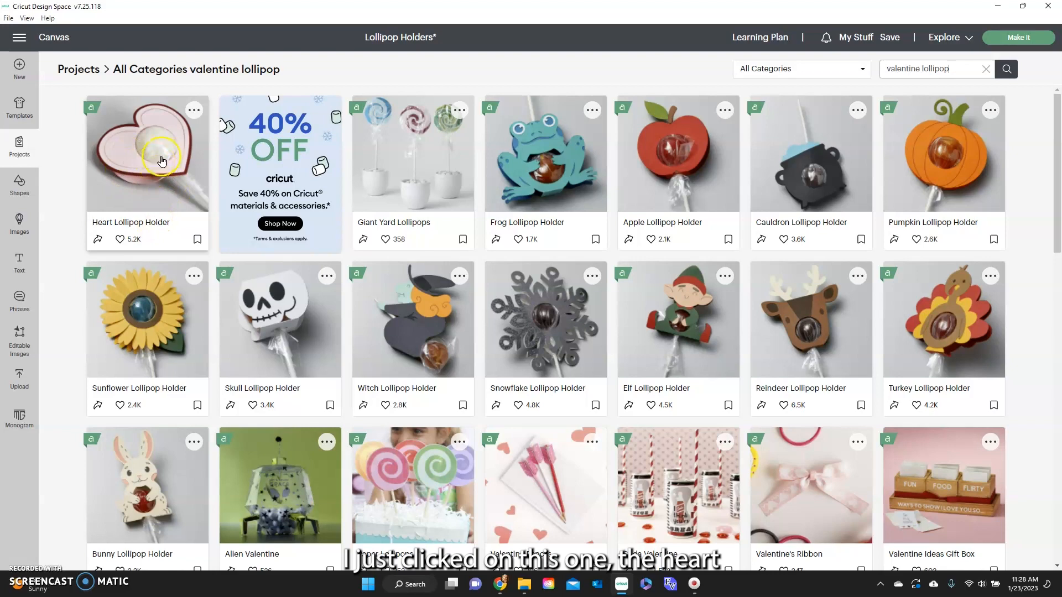
Open the Heart Lollipop Holder project for customizing, replacing the unsaved project already on the canvas.
left_click(197, 113)
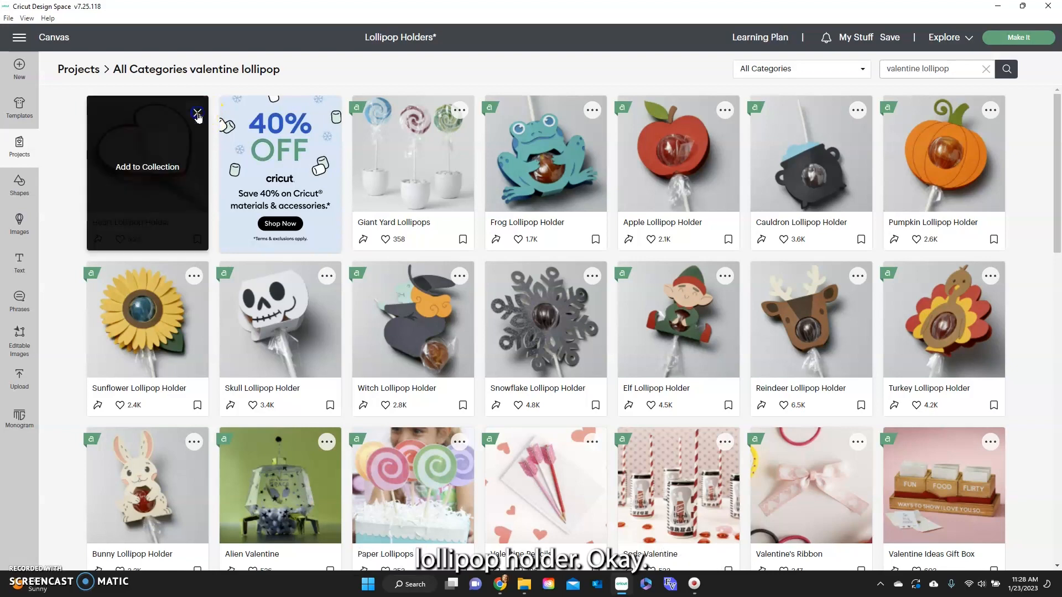
left_click(197, 114)
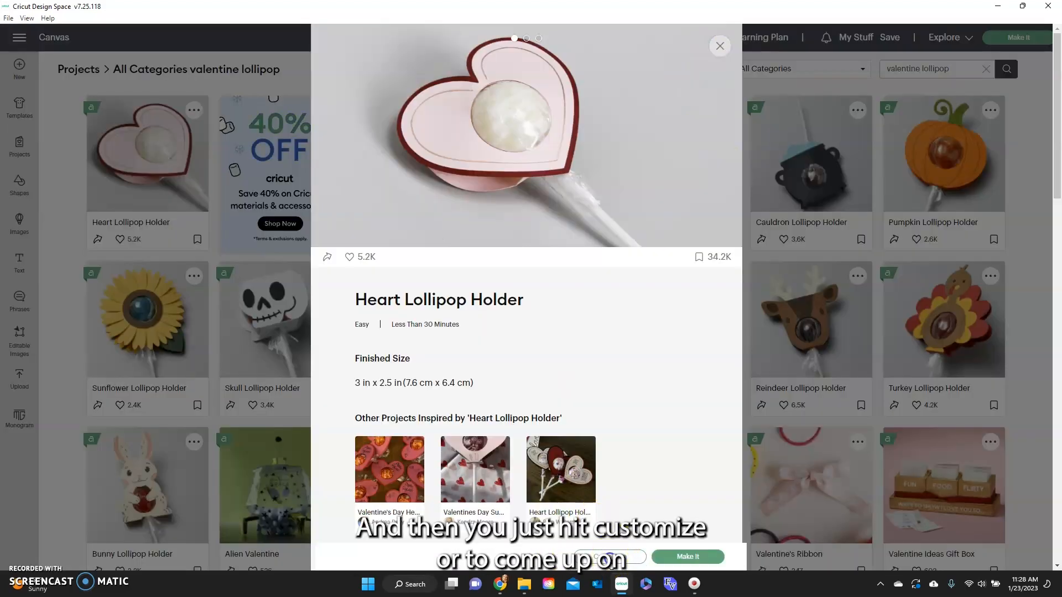
left_click(611, 557)
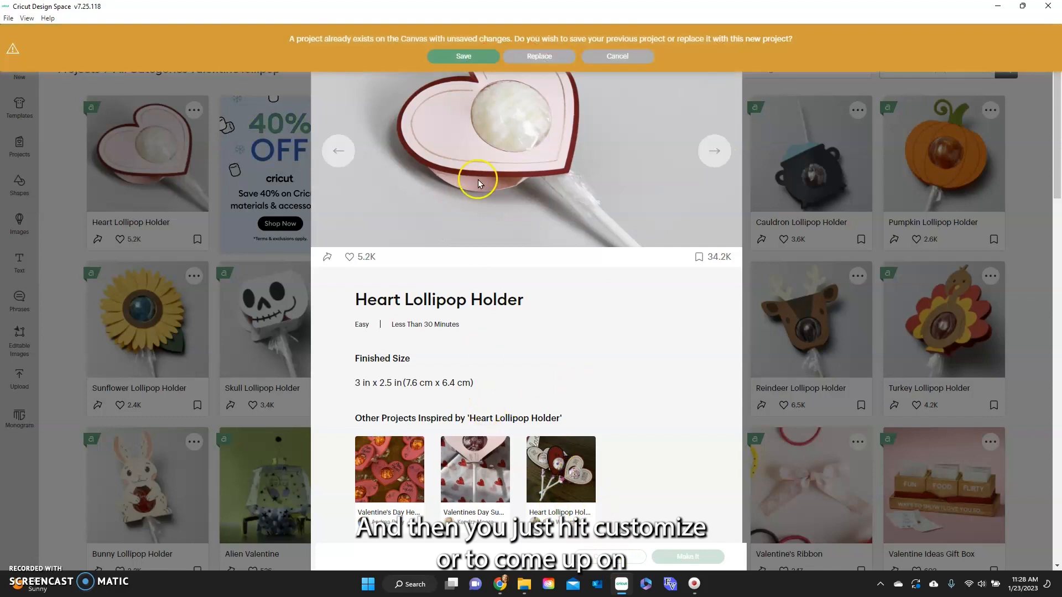
left_click(532, 57)
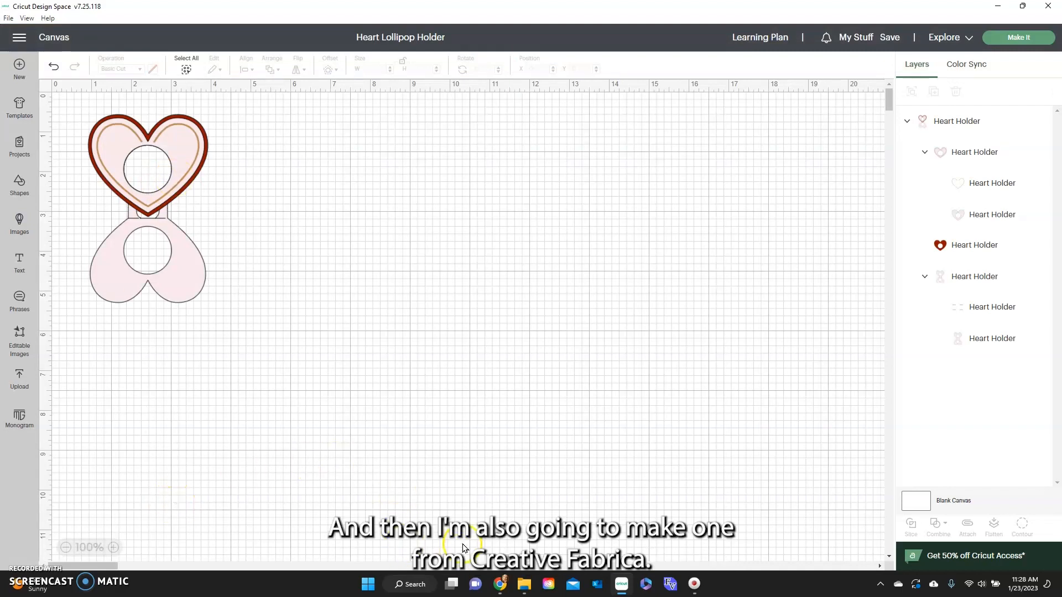
Switch to the Creative Fabrica site in Chrome and search it for "valentine lollipop holder".
left_click(502, 585)
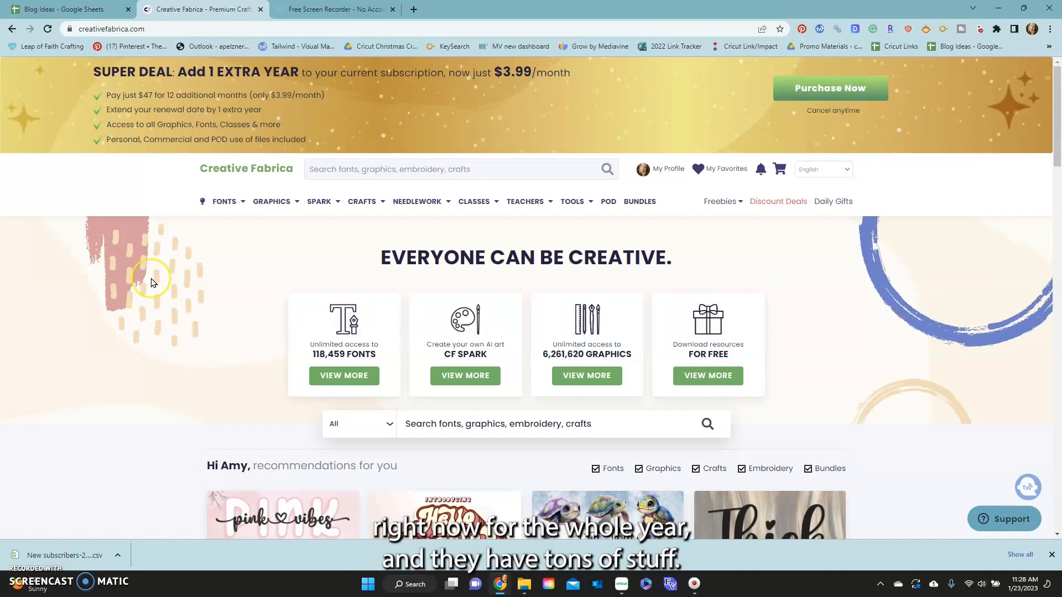
scroll(150, 282, "down", 3)
scroll(151, 283, "up", 3)
left_click(314, 167)
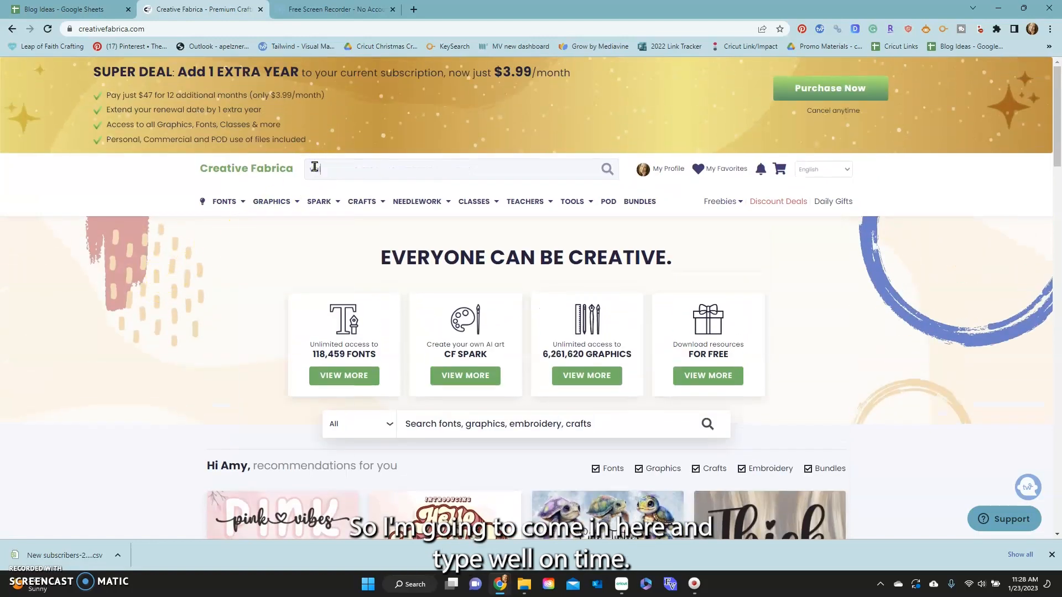
type("valentine lo")
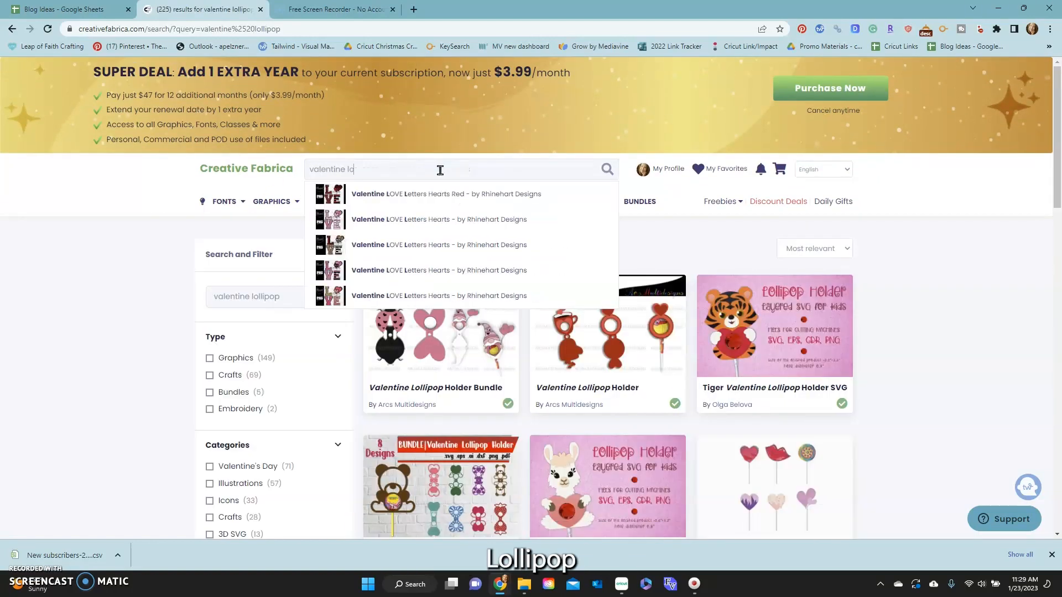
type("llippo")
key("BackSpace")
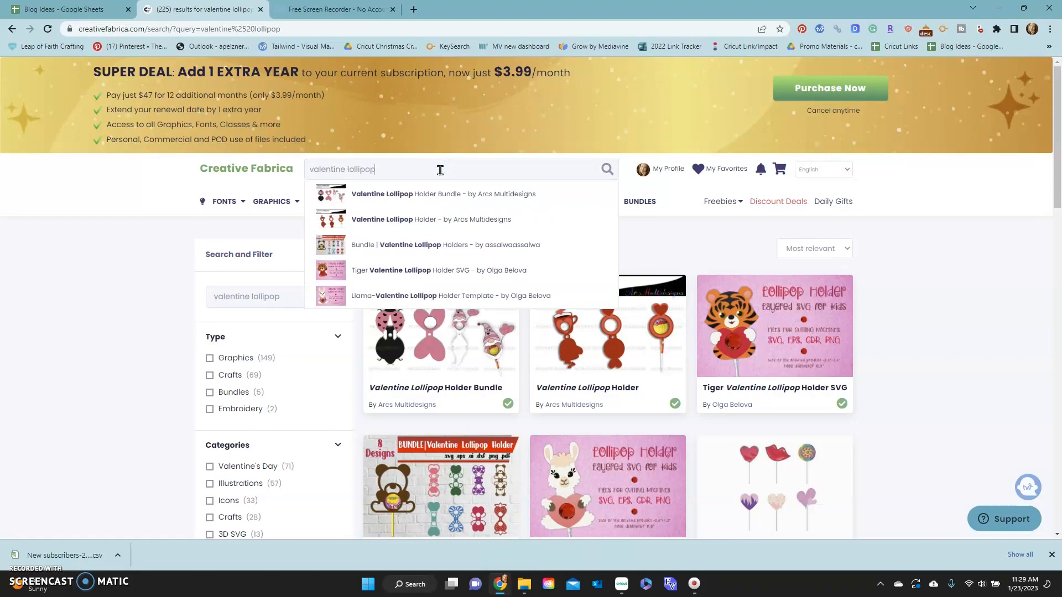
type("holder")
key("Return")
Find the Valentine Gnome Lollipop Holder SVG with the butterfly hat among the results and download it.
scroll(214, 367, "down", 10)
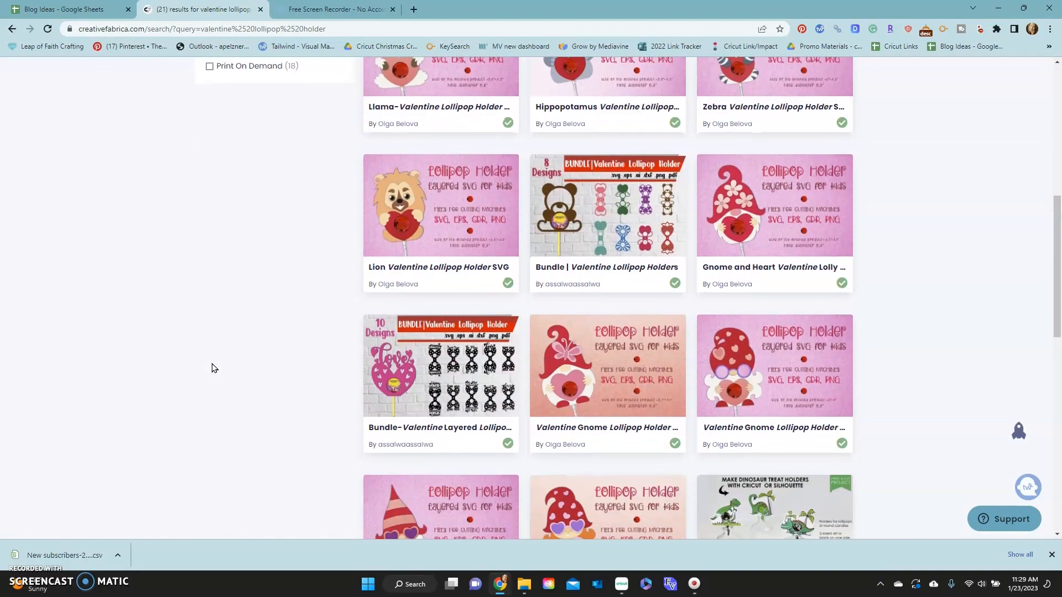
left_click(592, 338)
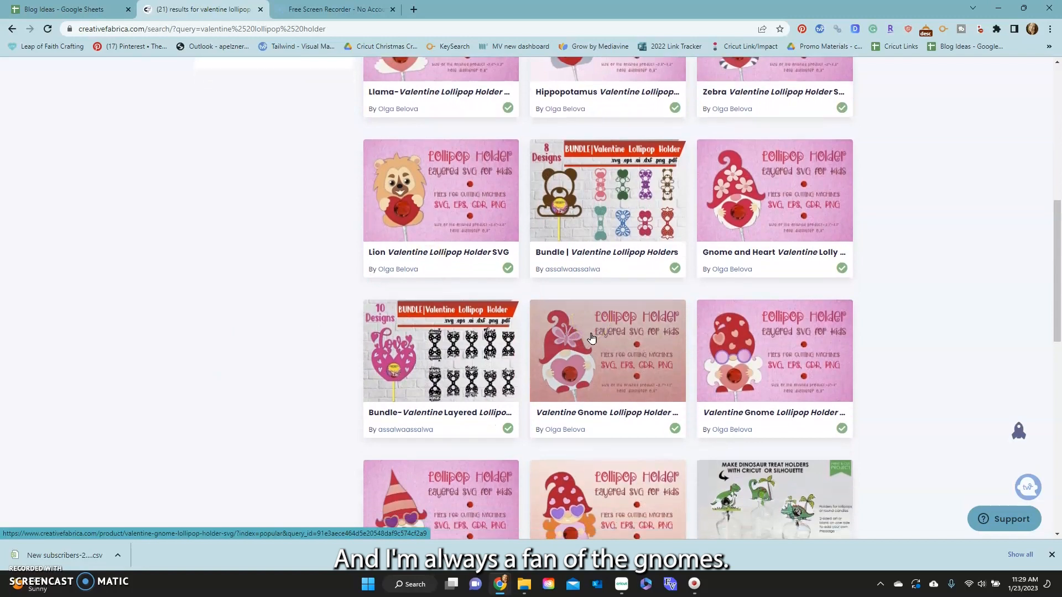
scroll(591, 338, "down", 3)
scroll(324, 367, "down", 2)
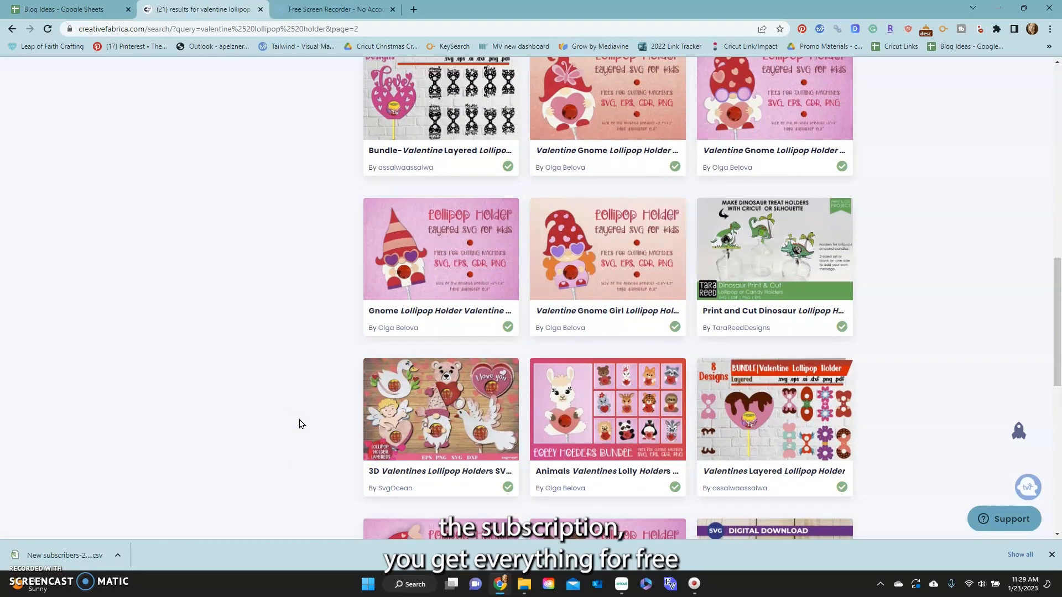
scroll(301, 424, "down", 3)
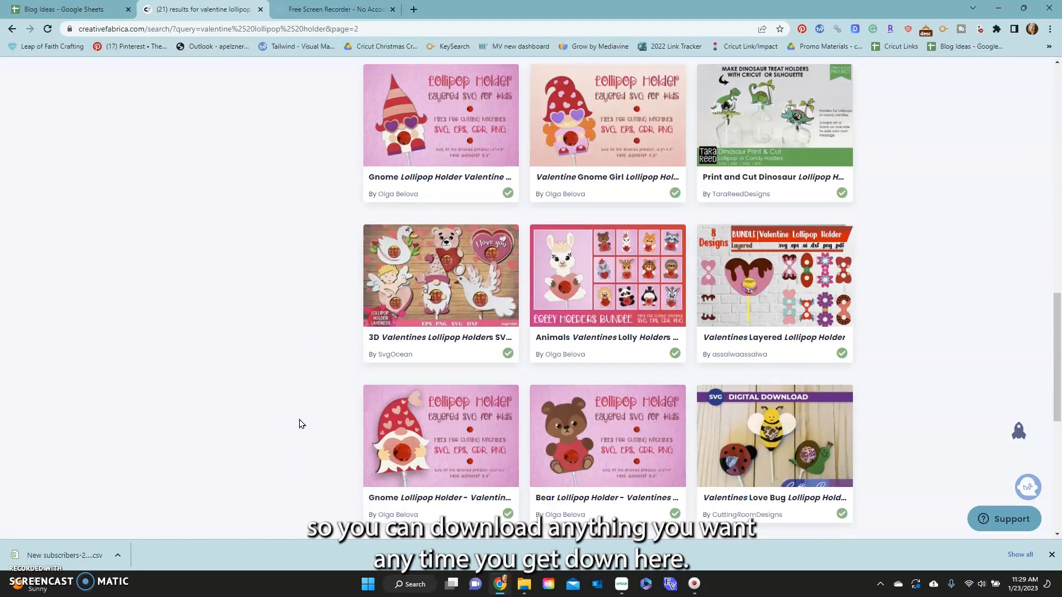
scroll(298, 423, "up", 7)
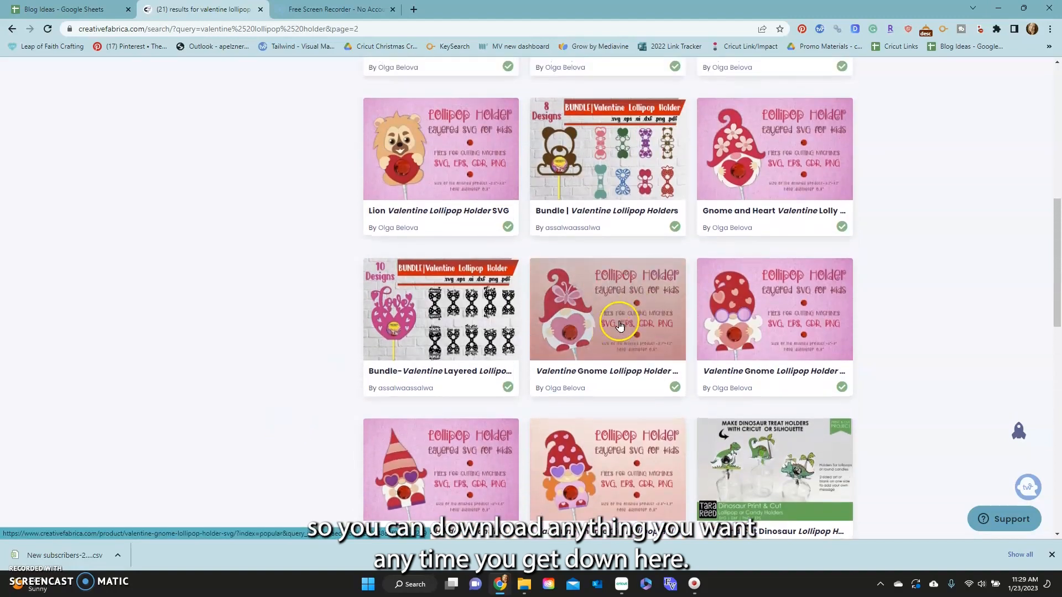
left_click(624, 311)
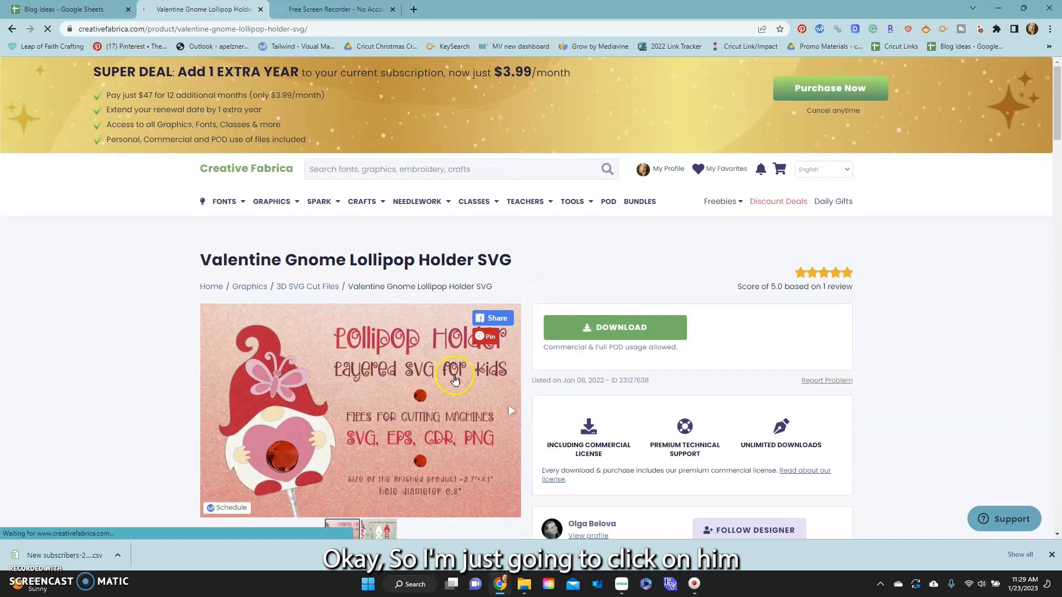
left_click(603, 331)
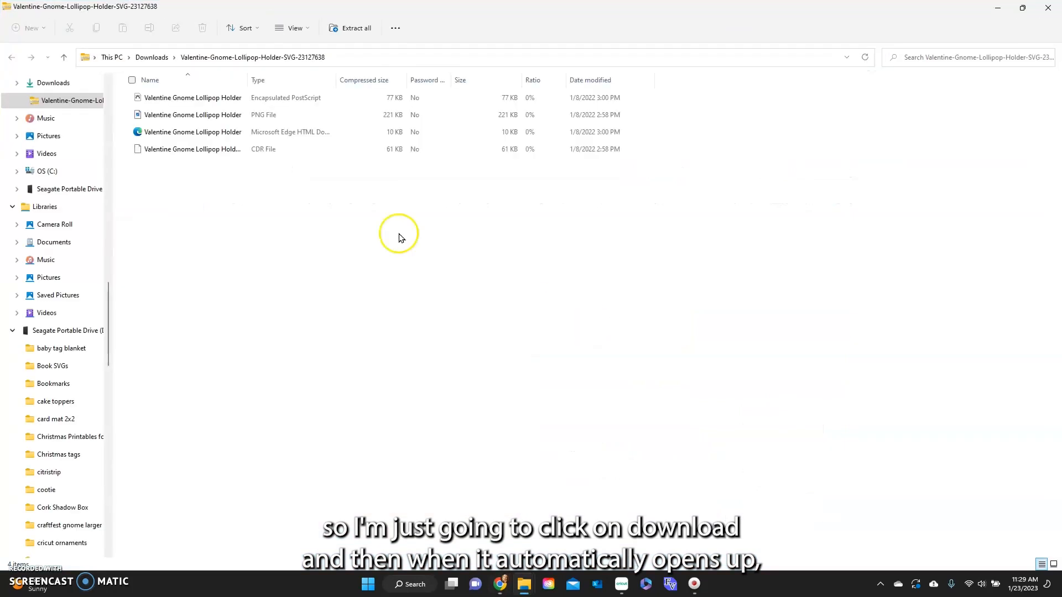
Extract all files of the downloaded gnome archive into the suggested Downloads folder and close its folder window.
left_click(357, 30)
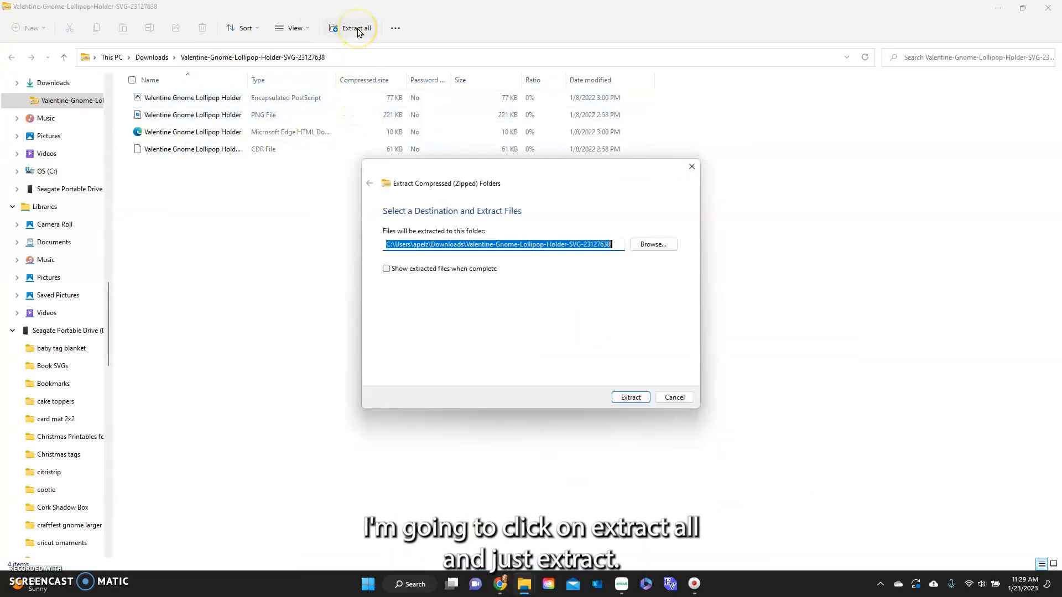
left_click(631, 399)
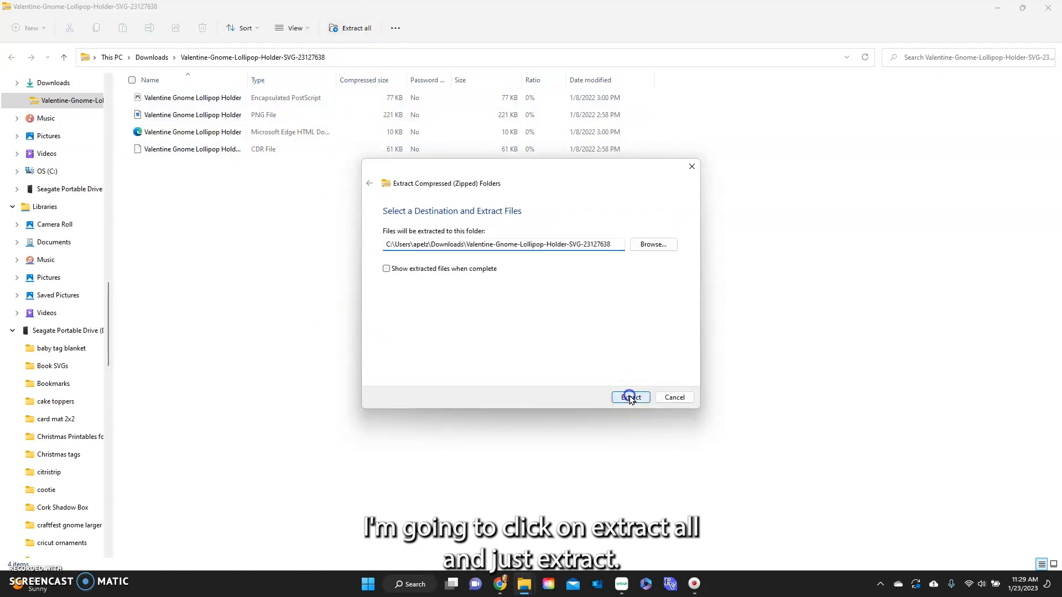
left_click(1049, 10)
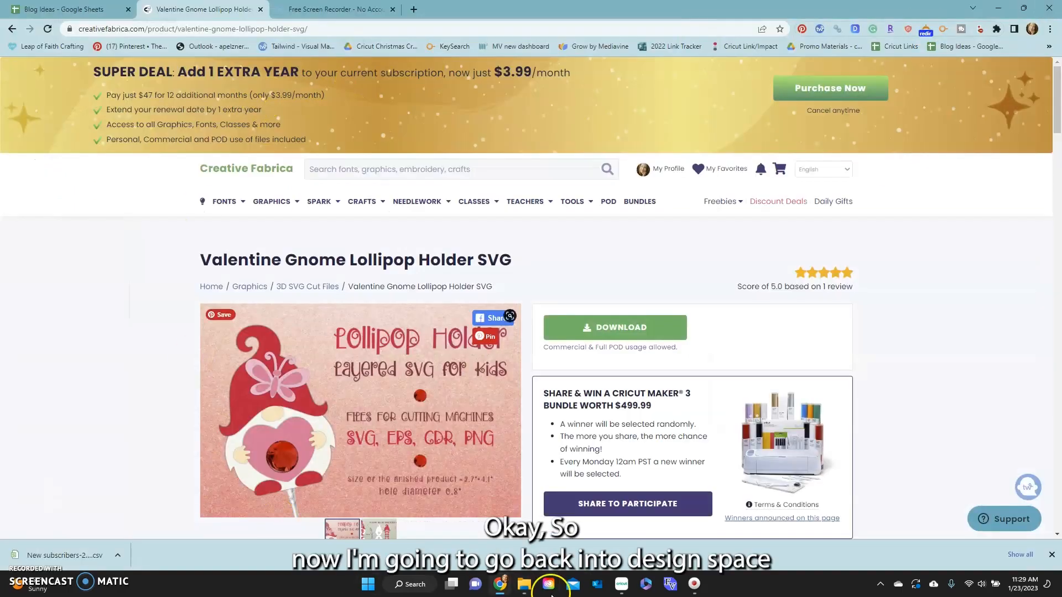
Return to Cricut Design Space and upload the Valentine Gnome Lollipop Holder SVG from its extracted folder in Downloads.
left_click(621, 587)
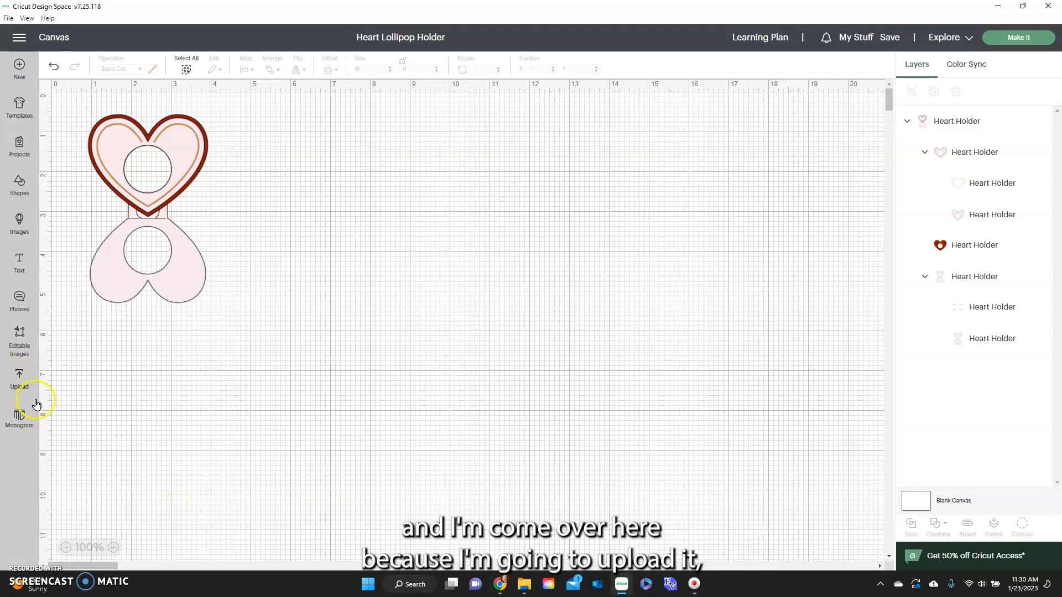
left_click(22, 376)
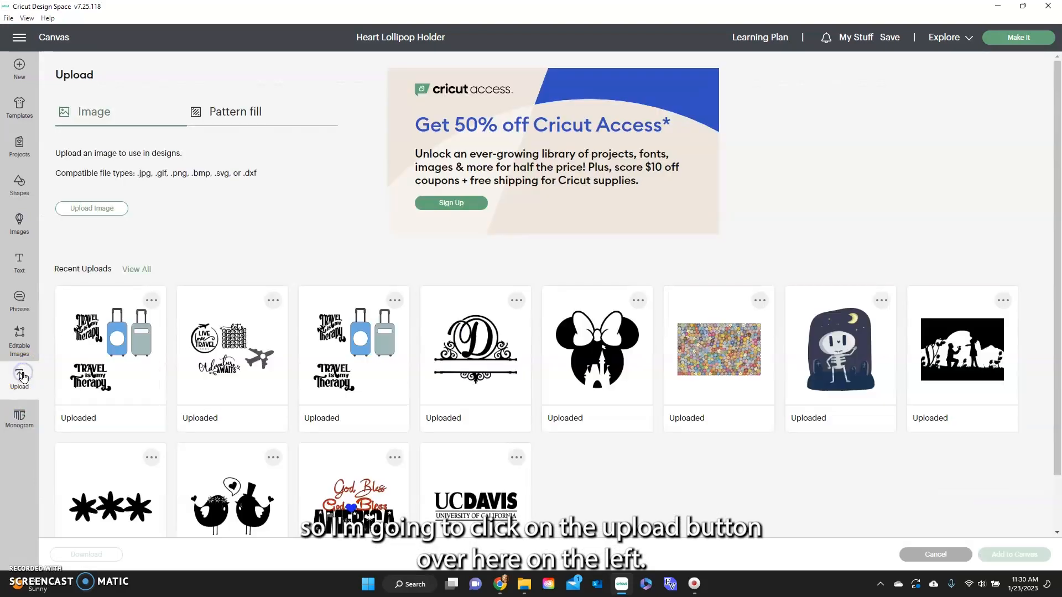
left_click(86, 208)
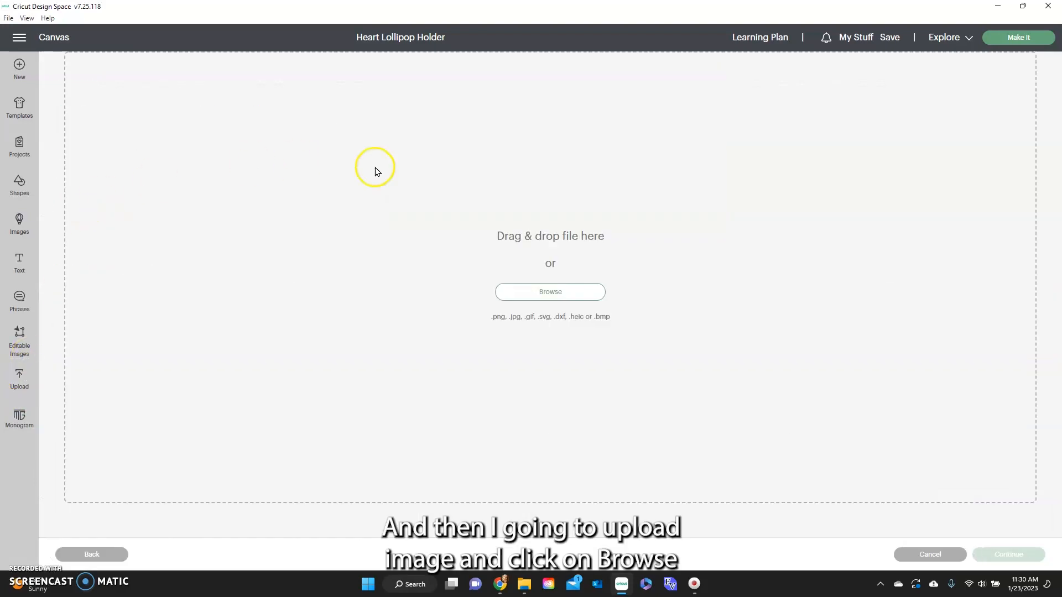
left_click(536, 292)
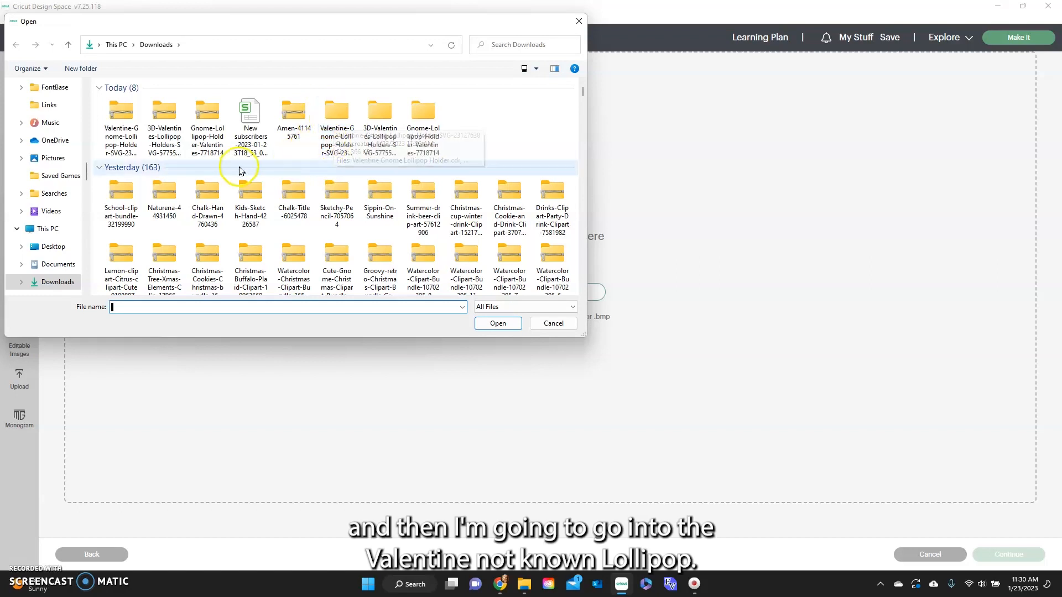
left_click(325, 147)
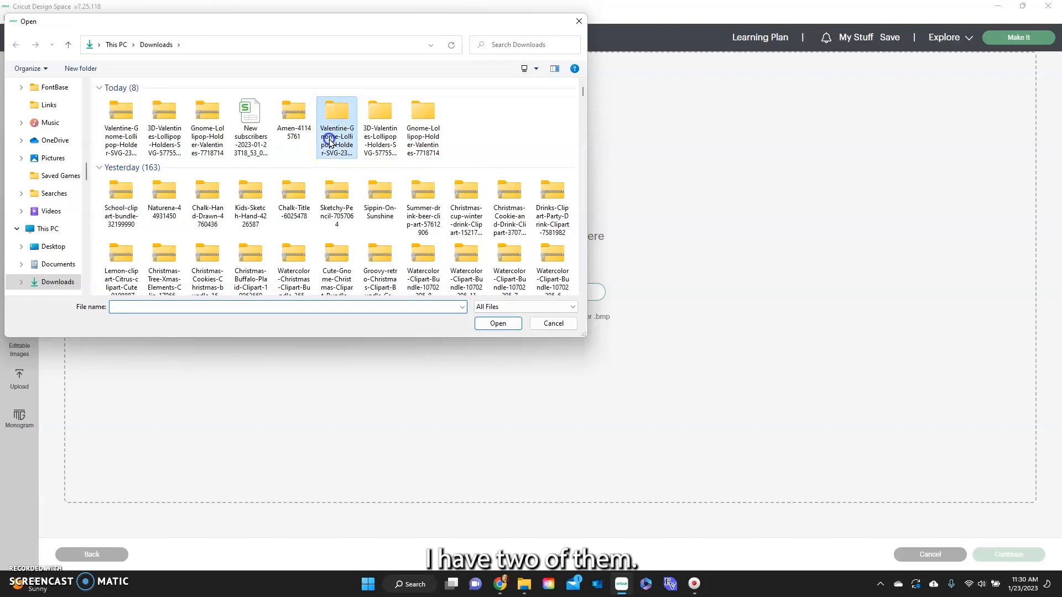
left_click(489, 325)
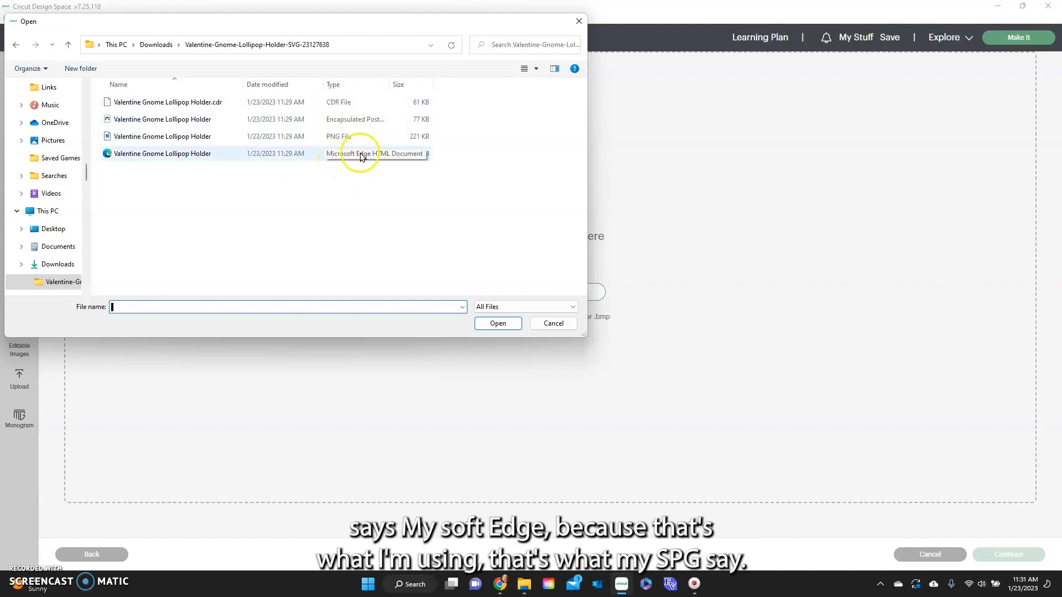
double_click(200, 157)
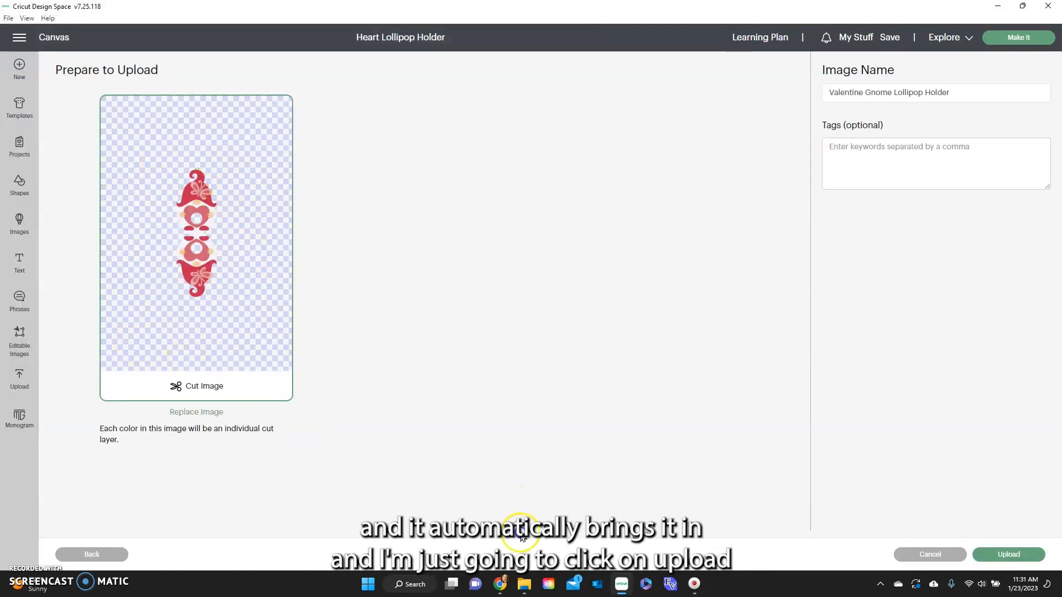
left_click(1009, 556)
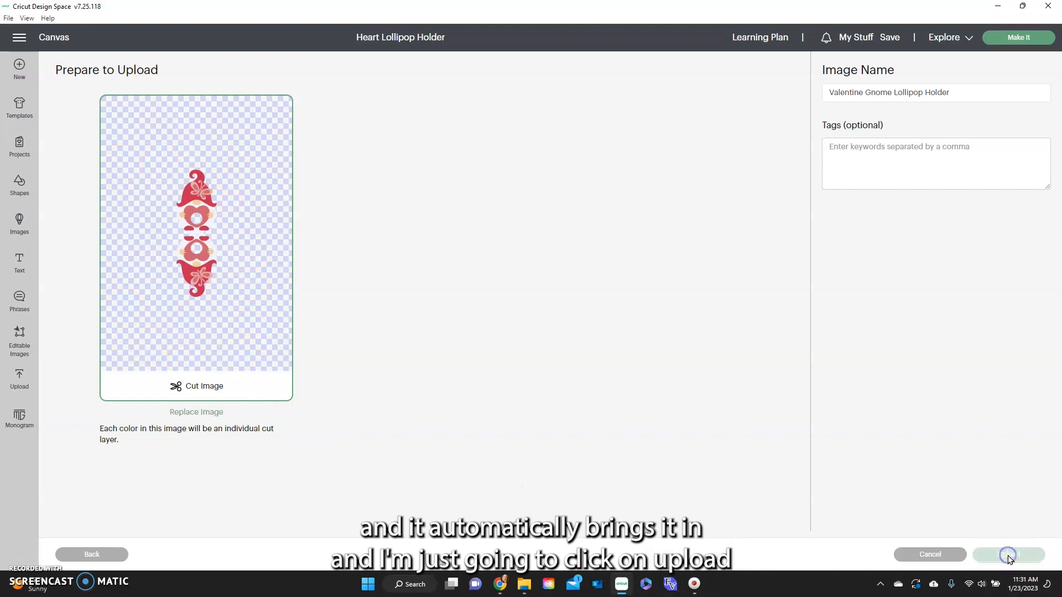
Add the uploaded gnome holder to the canvas and arrange it beside the heart holder so they do not overlap.
left_click(140, 386)
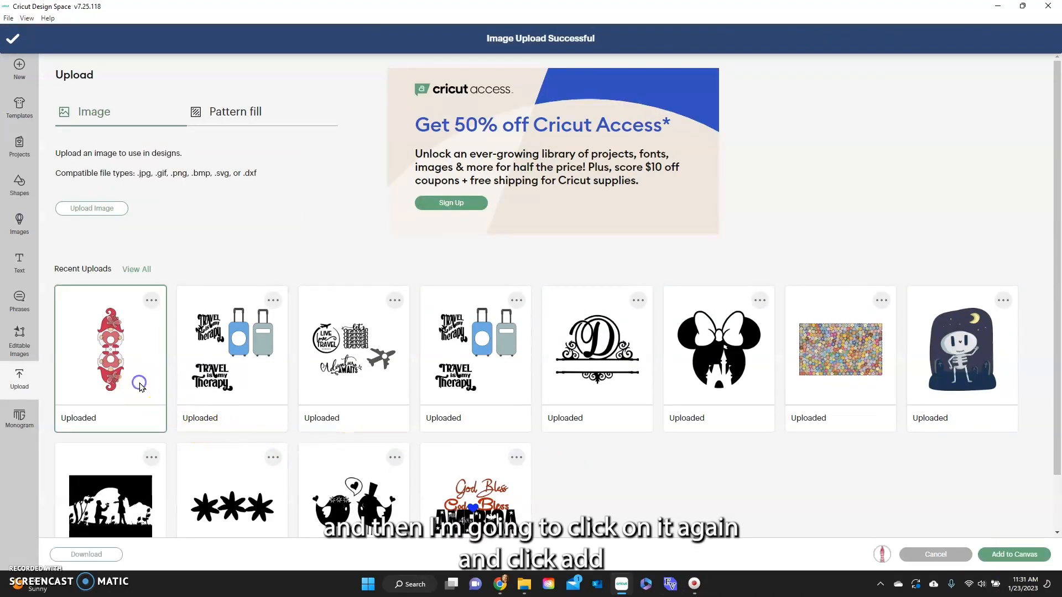
left_click(1022, 556)
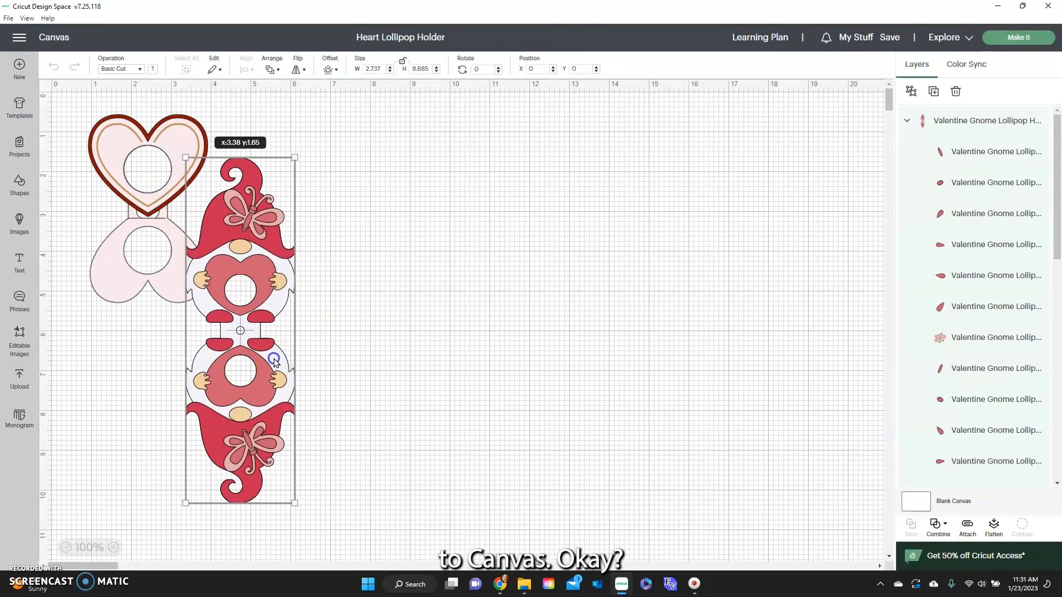
left_click_drag(275, 361, 379, 343)
left_click(457, 306)
left_click_drag(192, 249, 235, 306)
left_click(383, 278)
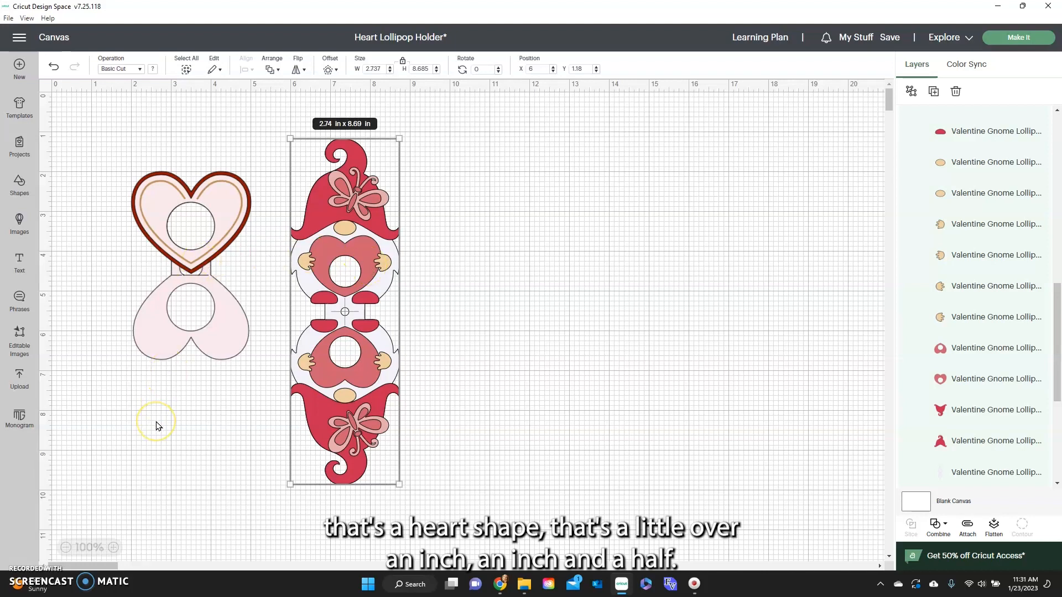
Move the heart holder farther from the gnome and enlarge it proportionally to about 3.46 × 5.45 in.
left_click(113, 548)
left_click(113, 548)
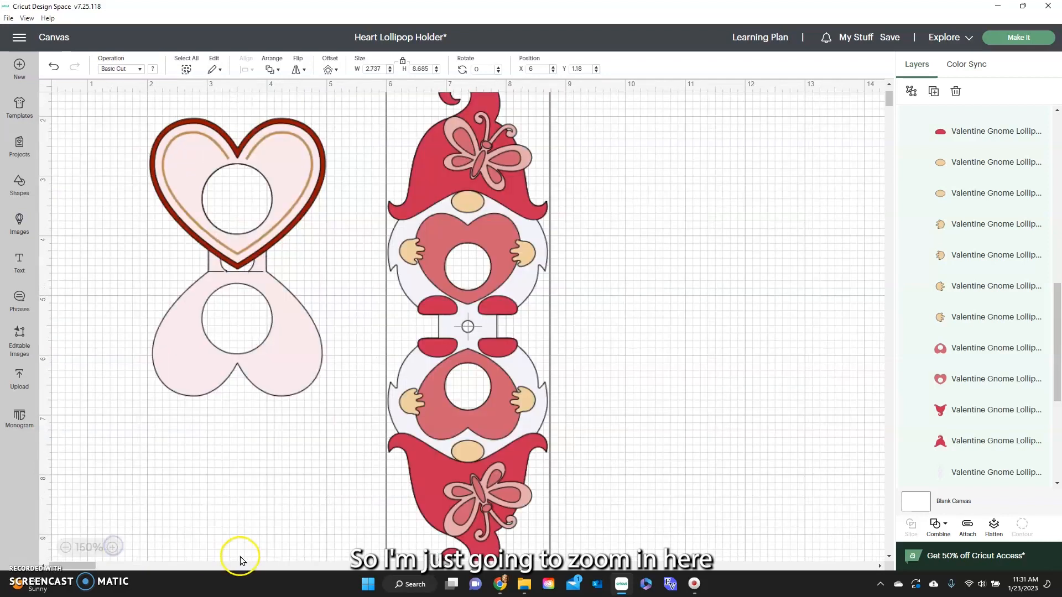
left_click(237, 218)
mouse_move(237, 218)
left_mouse_down()
mouse_move(216, 224)
mouse_move(223, 211)
left_mouse_up()
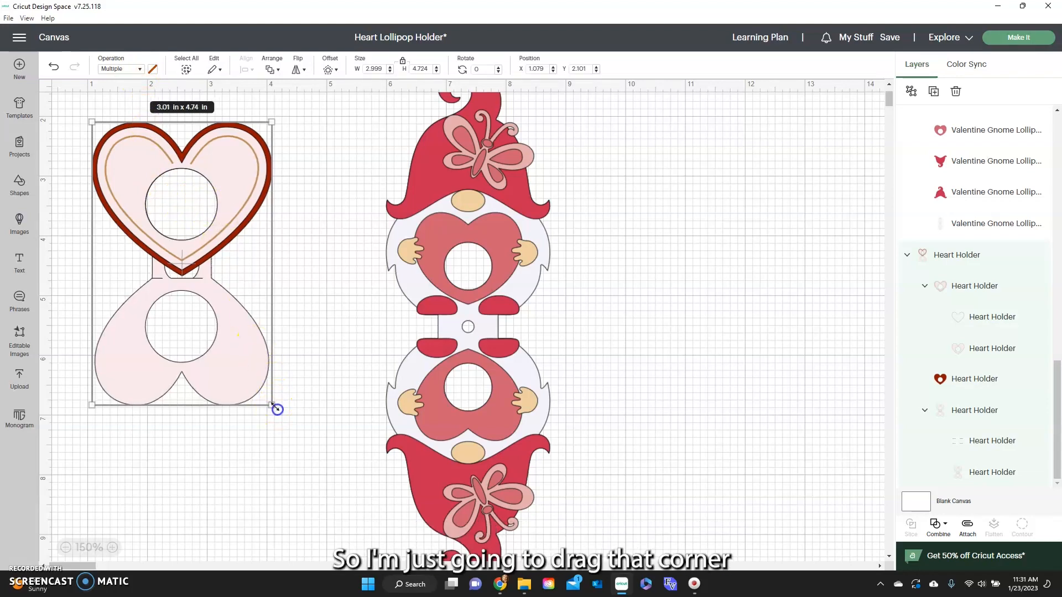
left_click_drag(275, 408, 295, 418)
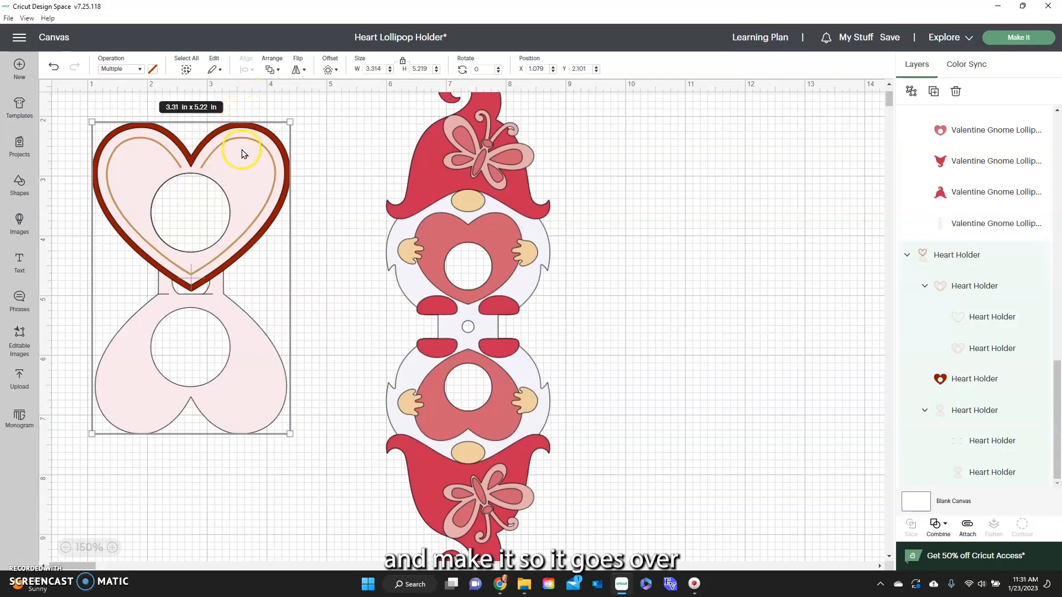
left_click_drag(292, 435, 301, 447)
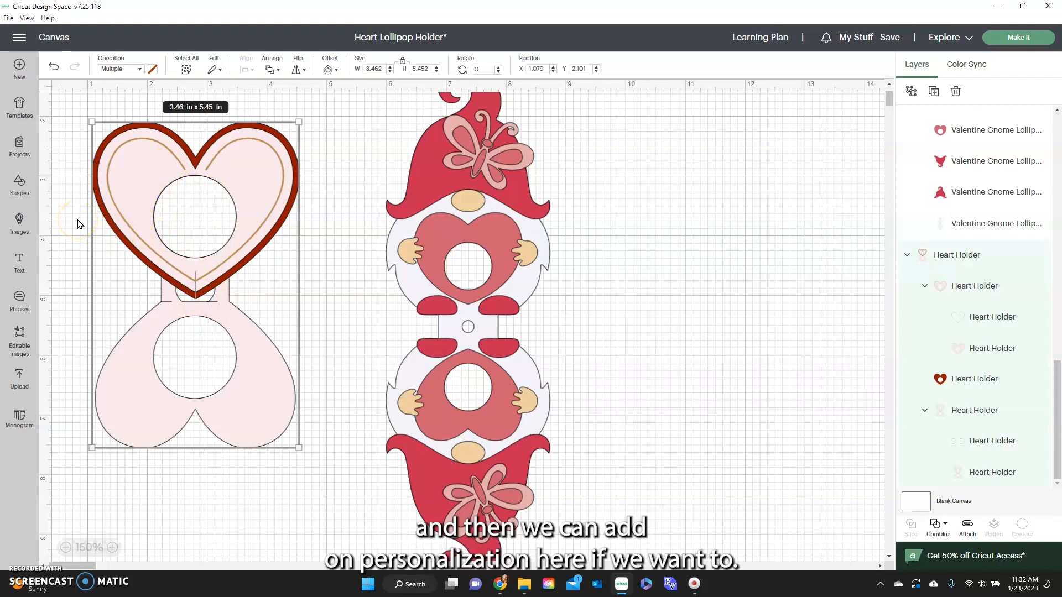
Add a text box reading "To:" with the recipient's first name on a second line.
left_click(123, 271)
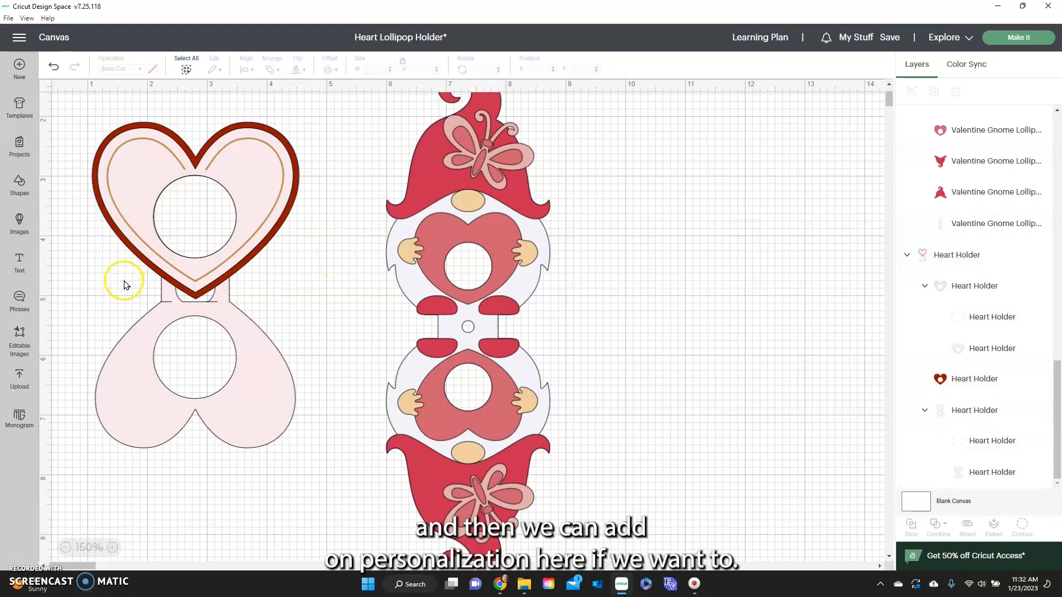
left_click(20, 260)
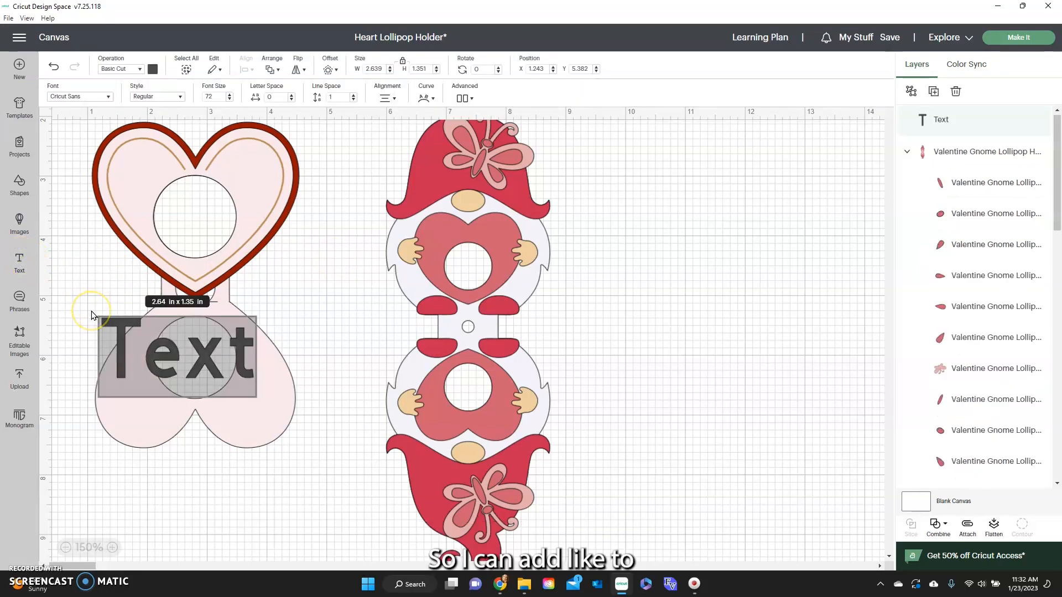
type("To:")
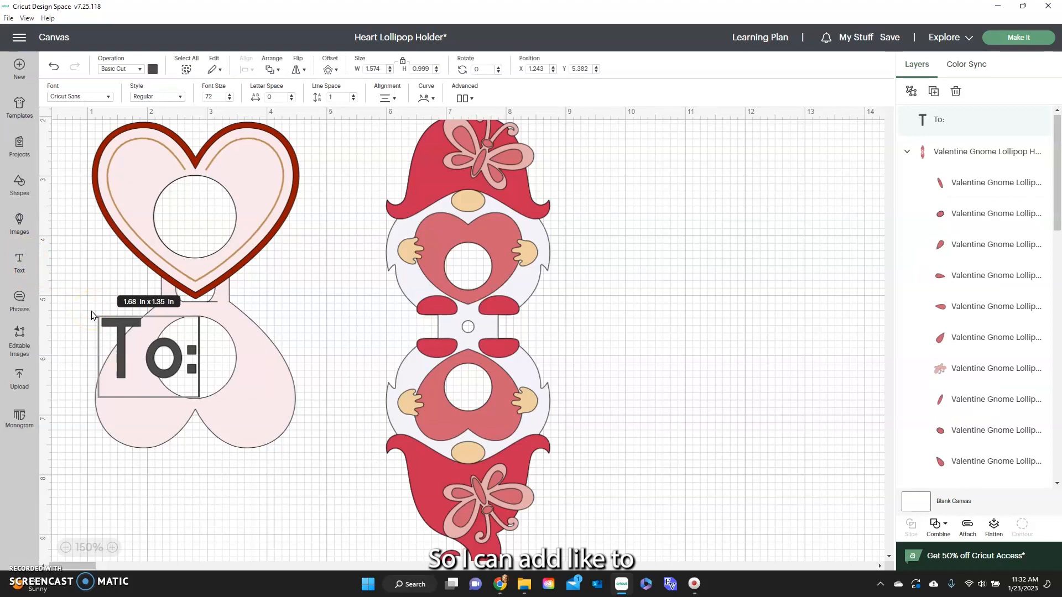
key("Return")
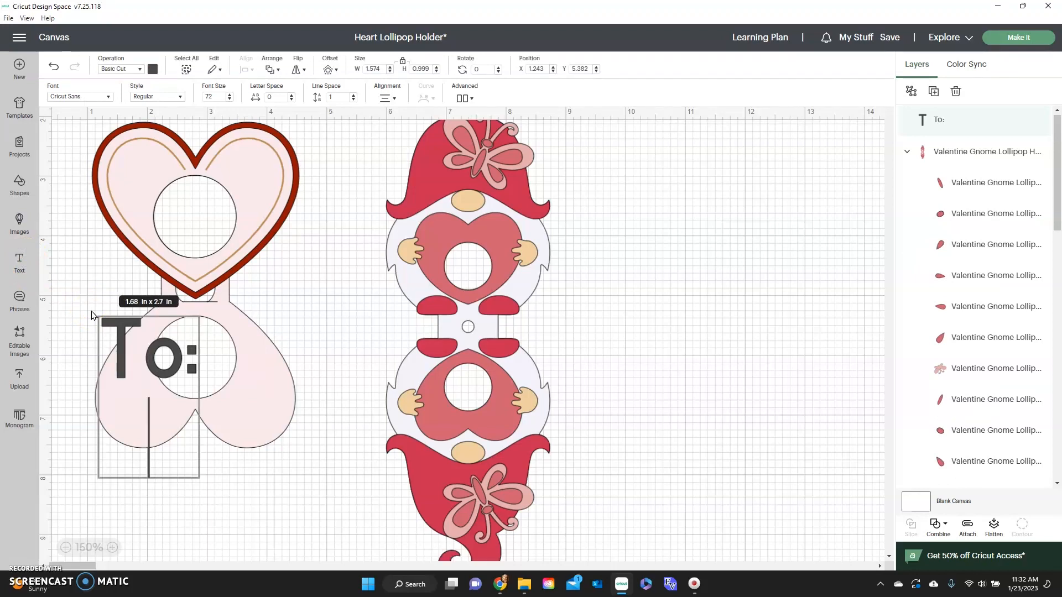
type("Ava")
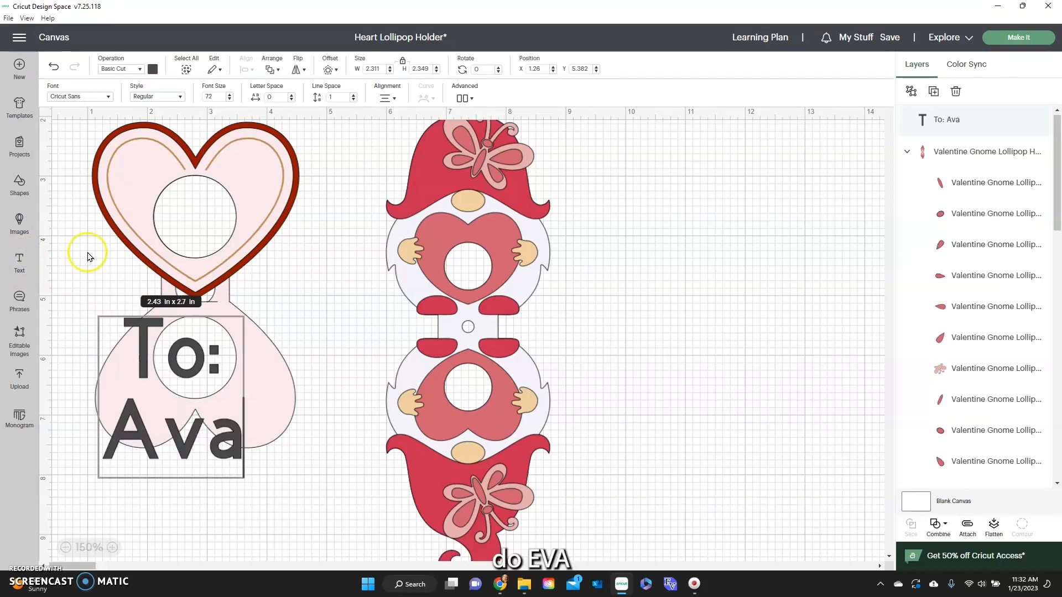
Filter the Cricut fonts to Writing and apply the A Perfect Day font to the recipient text.
left_click(107, 97)
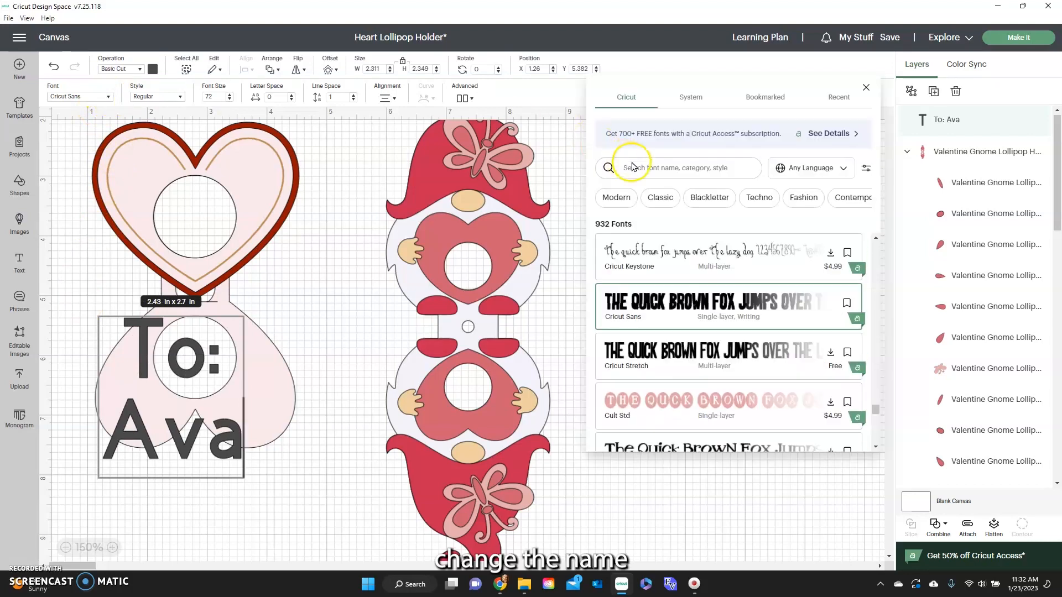
left_click(621, 98)
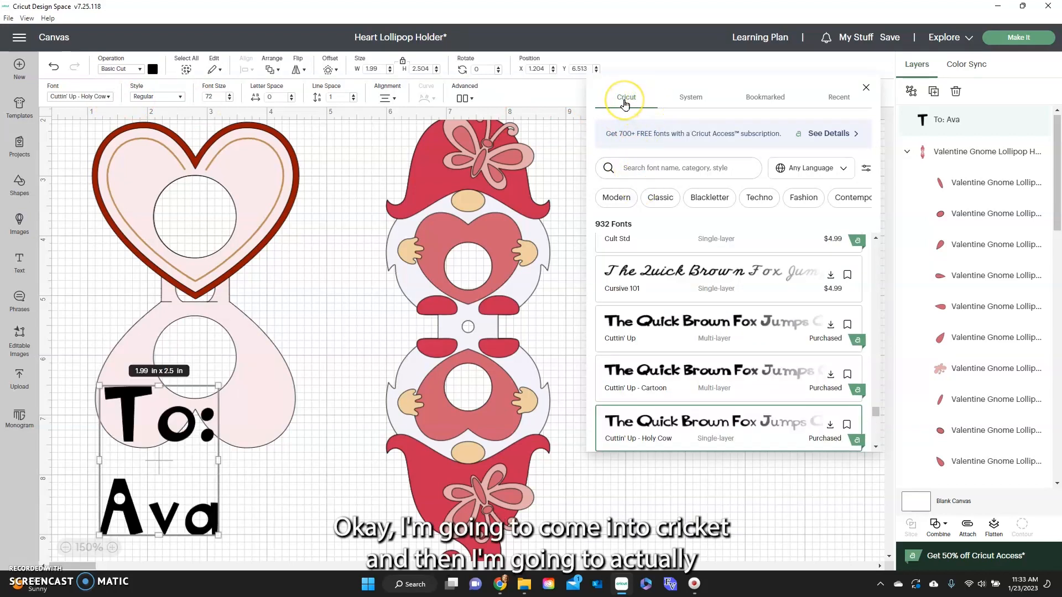
left_click(865, 168)
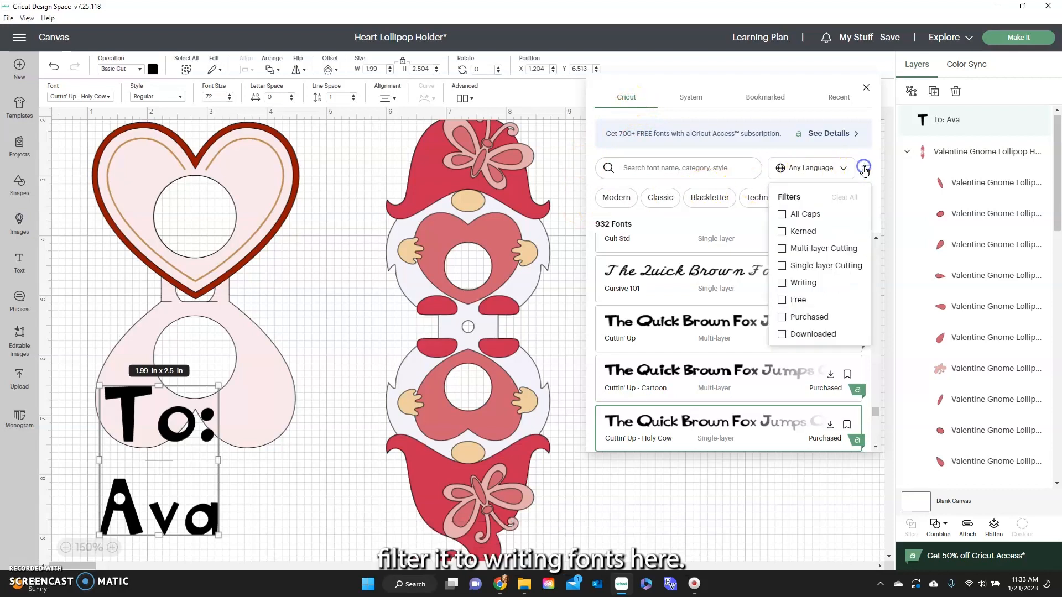
left_click(782, 284)
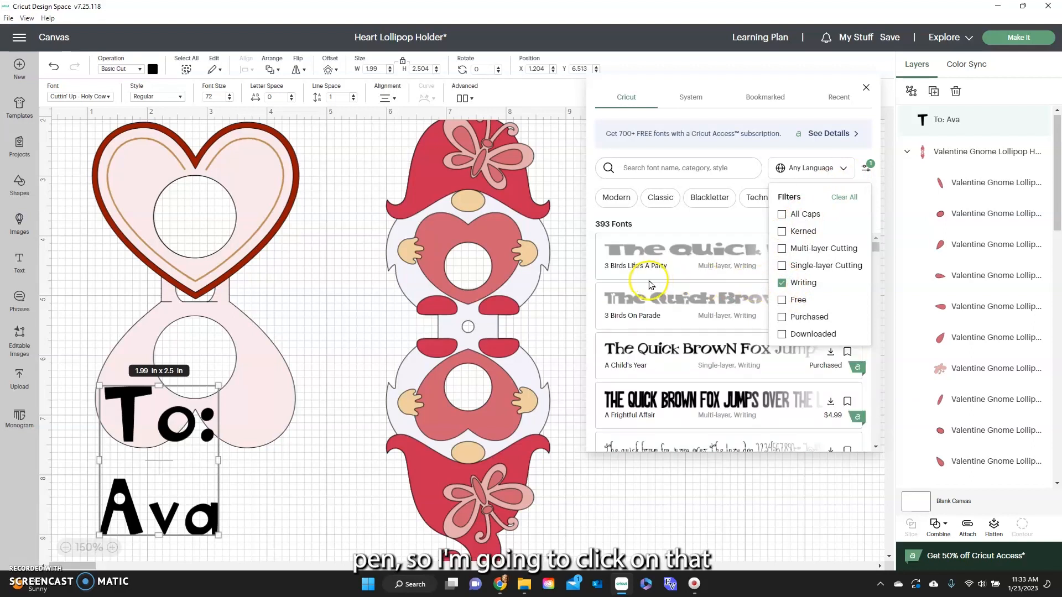
scroll(647, 293, "down", 2)
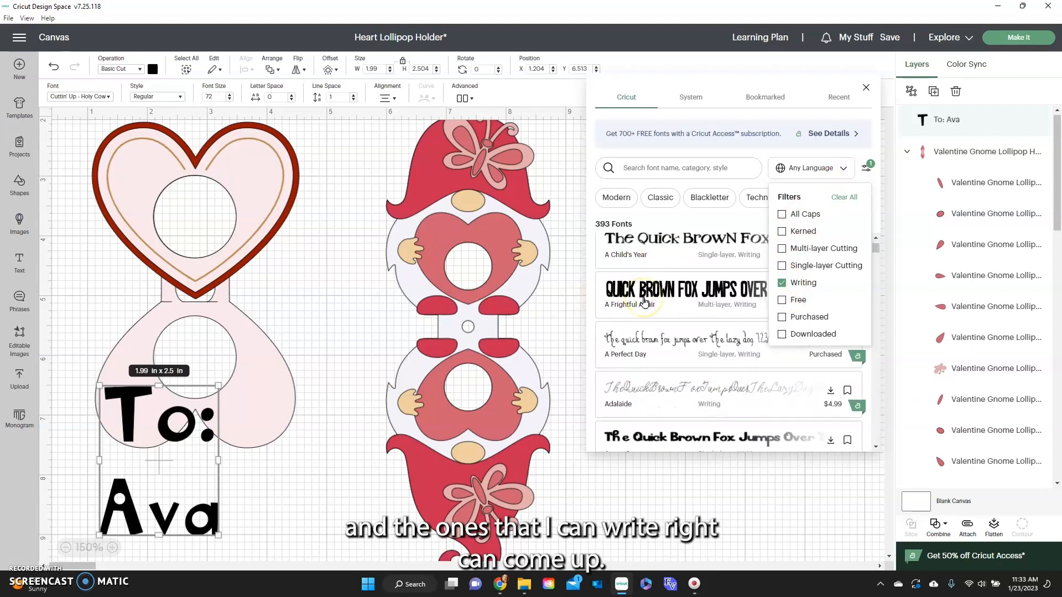
left_click(610, 338)
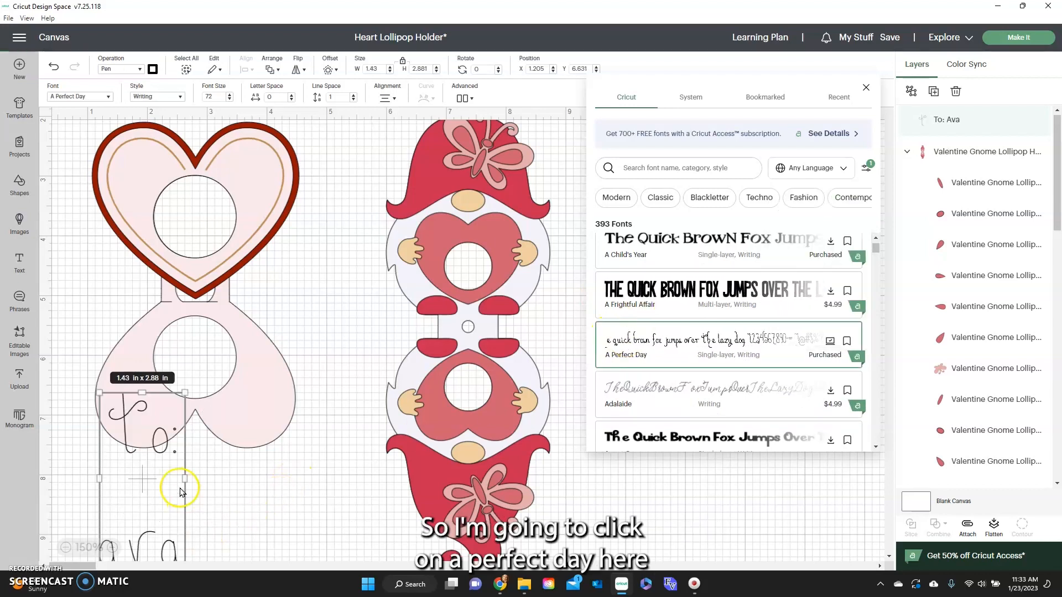
Move the recipient text onto the upper heart's left lobe and shrink it to about 0.9 × 1.81 in.
left_click(180, 493)
left_click_drag(154, 471, 198, 269)
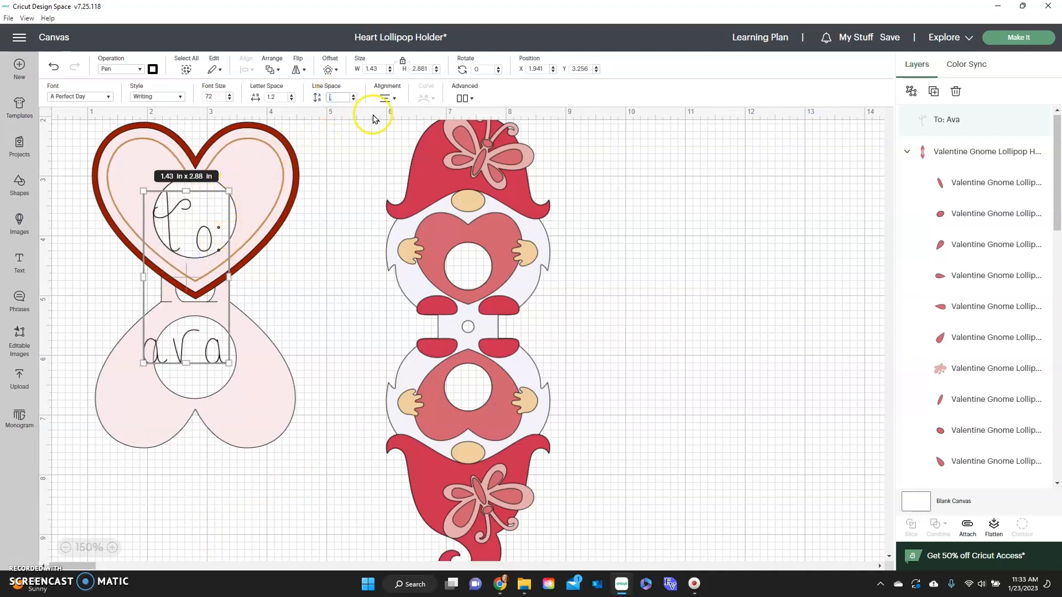
left_click_drag(229, 363, 198, 299)
left_click_drag(176, 221, 149, 180)
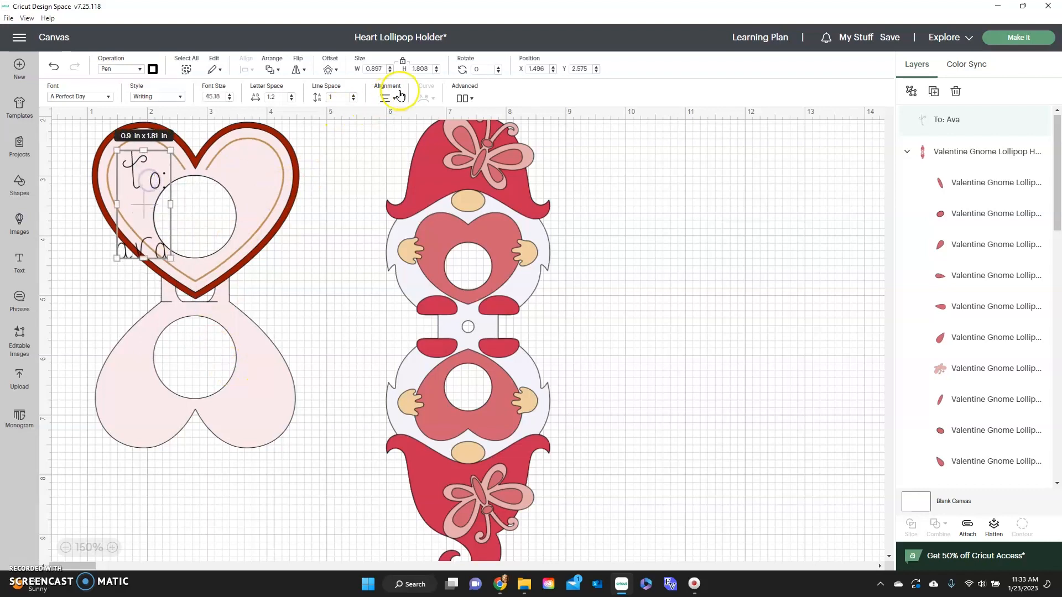
Ungroup the recipient text to lines and shrink "To:" to about 0.35 × 0.32 in within the upper heart's left lobe.
left_click(463, 98)
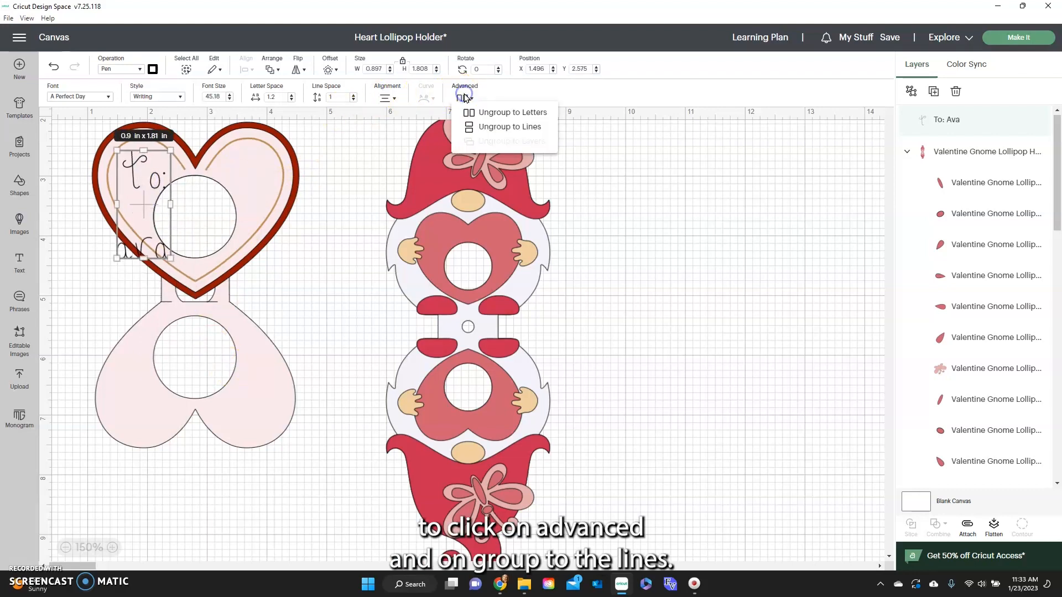
left_click(524, 128)
left_click(148, 176)
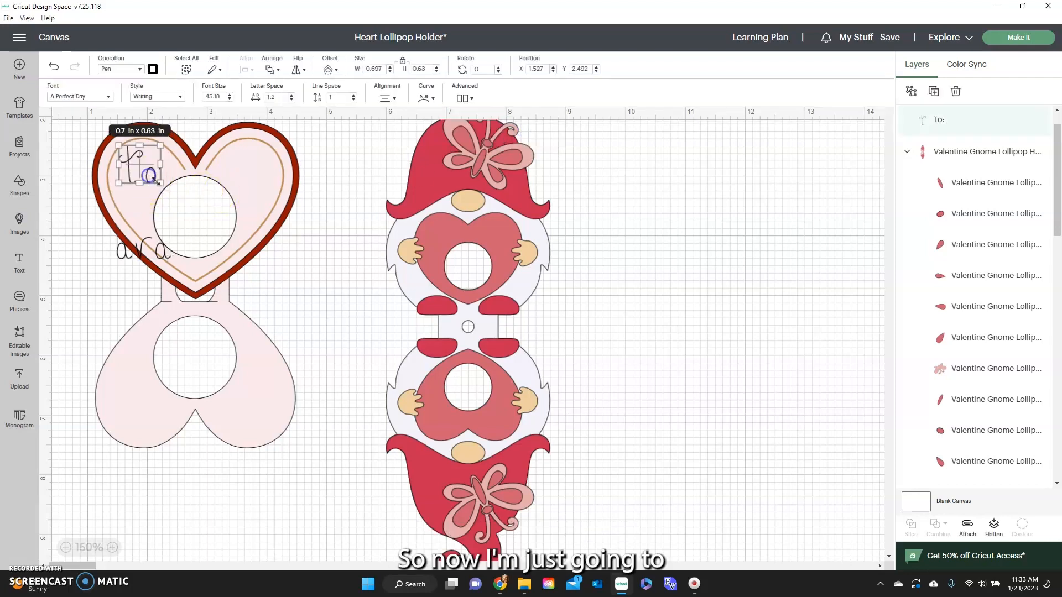
left_click_drag(165, 186, 143, 164)
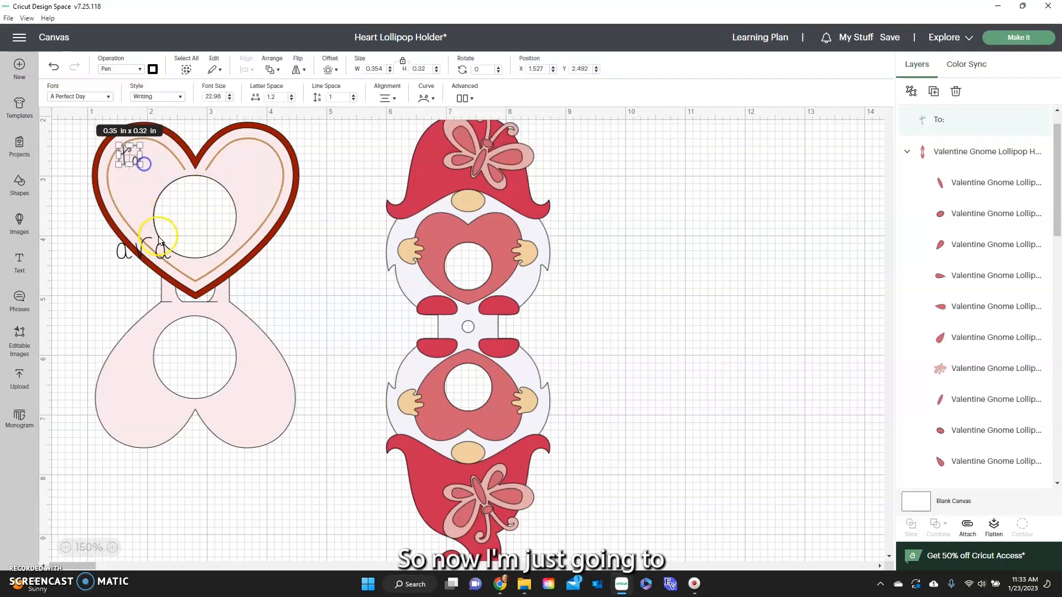
Place the recipient's name just below "To:" at a smaller size and tighten its letter spacing to -0.4.
left_click_drag(159, 239, 161, 191)
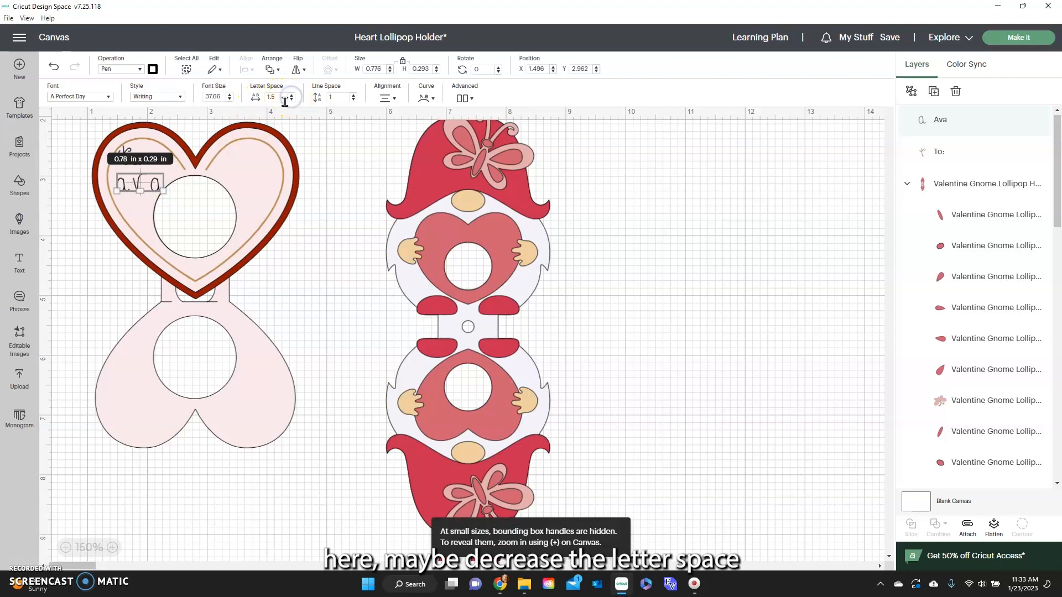
left_click(291, 100)
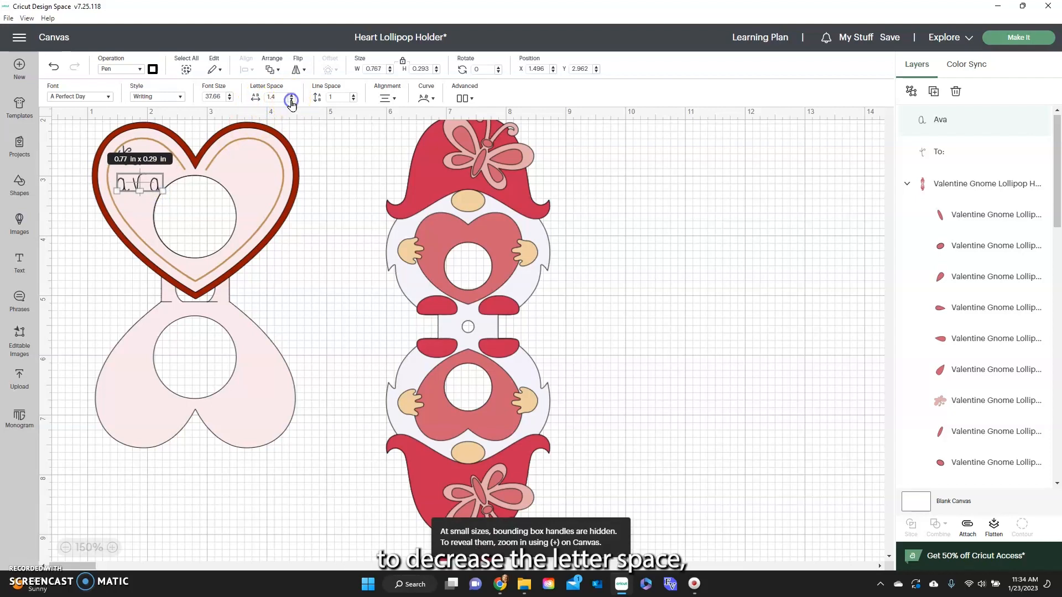
left_click(291, 101)
left_click(292, 100)
left_click(292, 100)
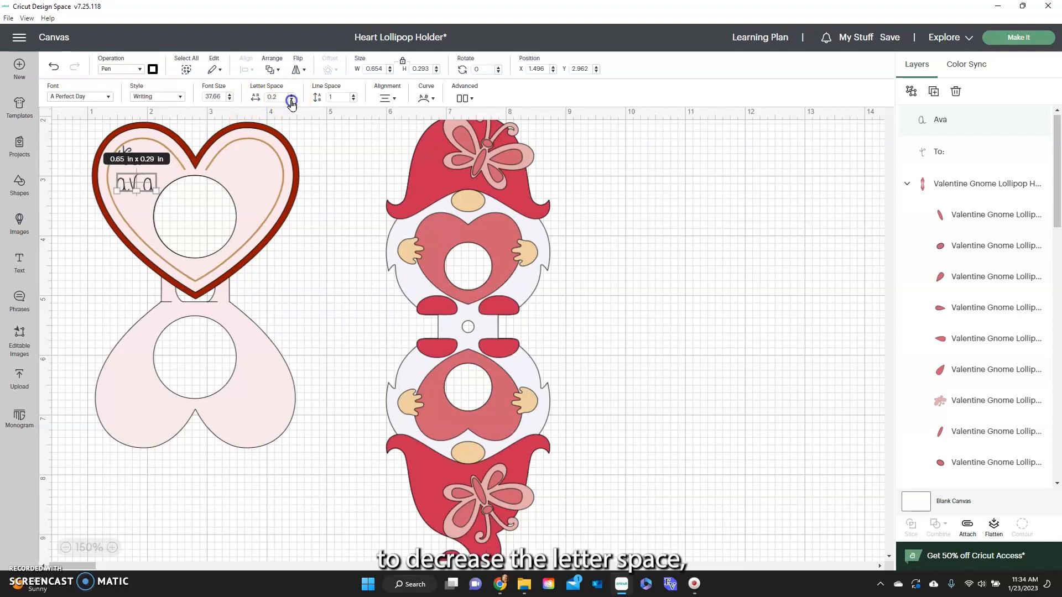
left_click(308, 135)
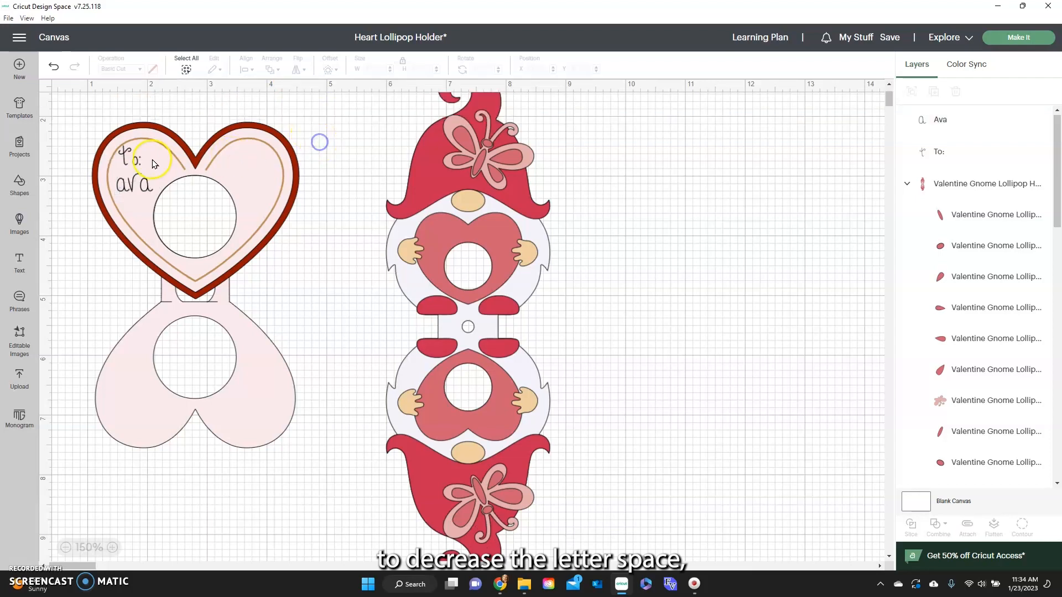
Center "To:" over the recipient's name and enlarge the name to about 0.73 × 0.36 in.
left_click_drag(134, 159, 122, 189)
left_click(143, 185)
left_click(66, 209)
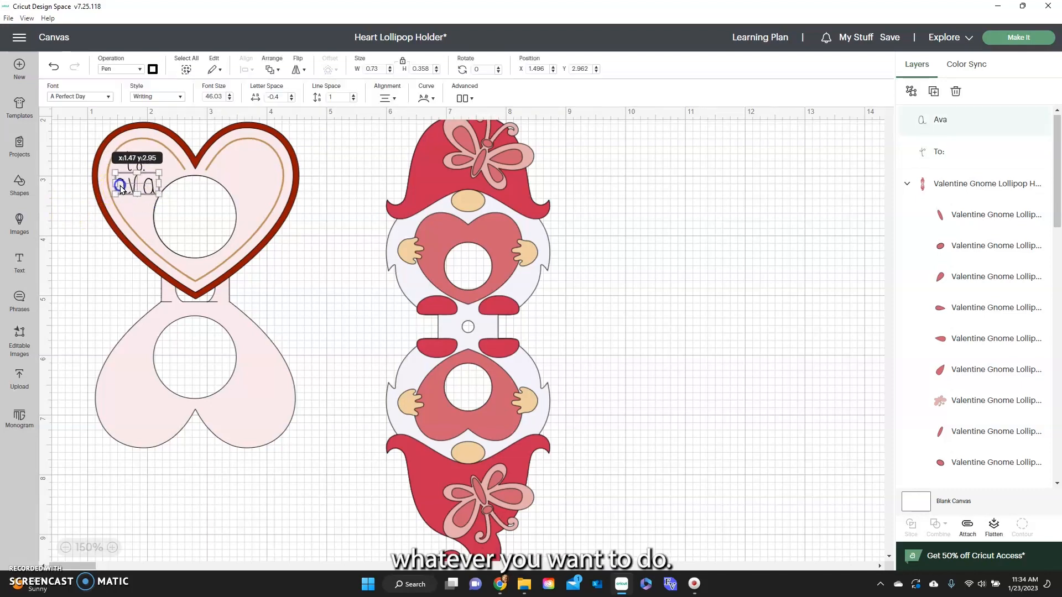
left_click(78, 203)
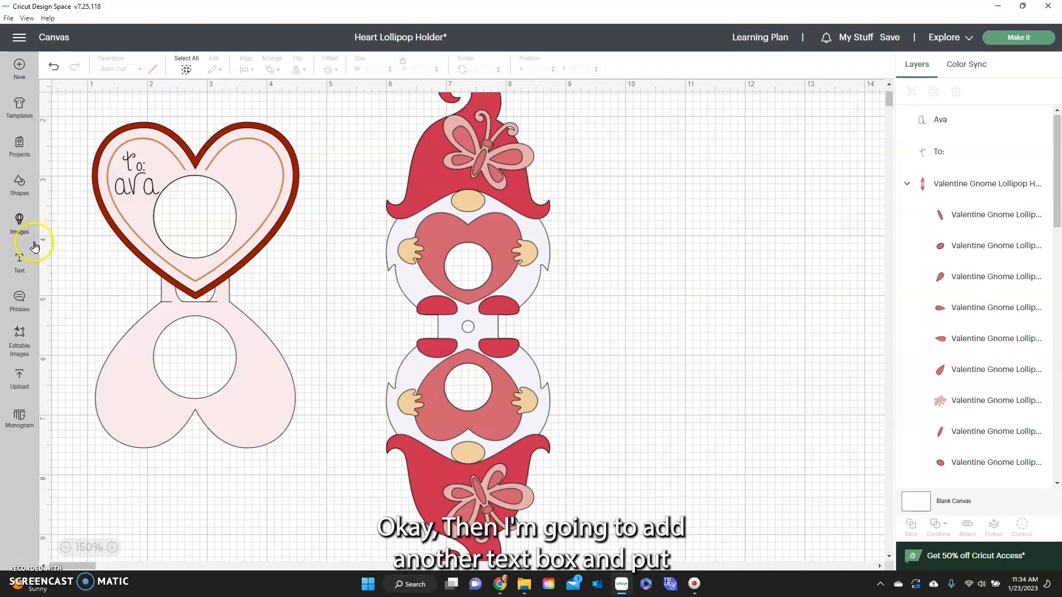
Add a second text box reading "Love:" with the sender's first name on a second line, without stray characters.
left_click(20, 260)
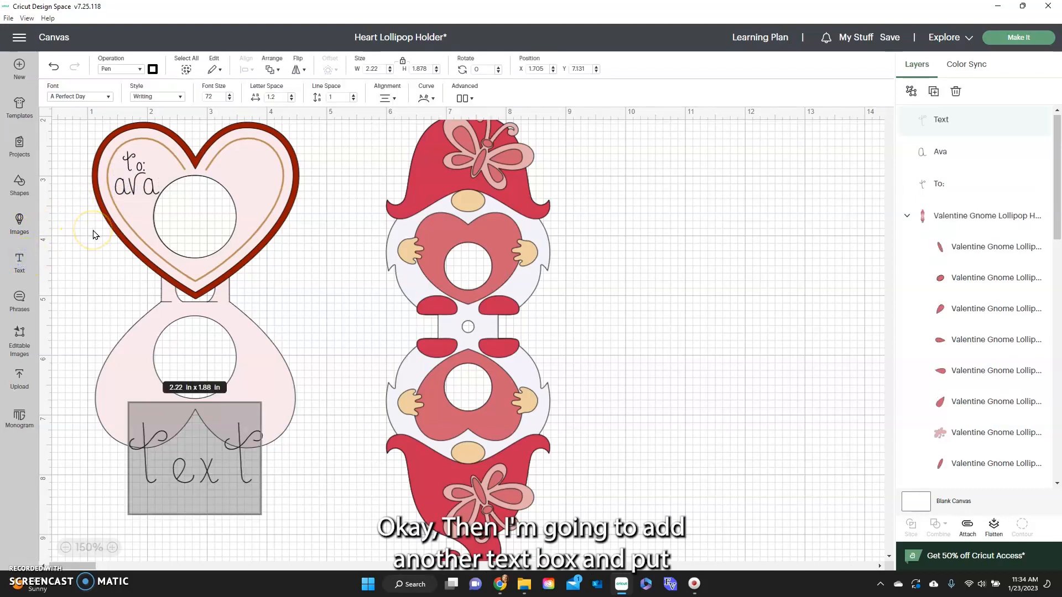
type("love")
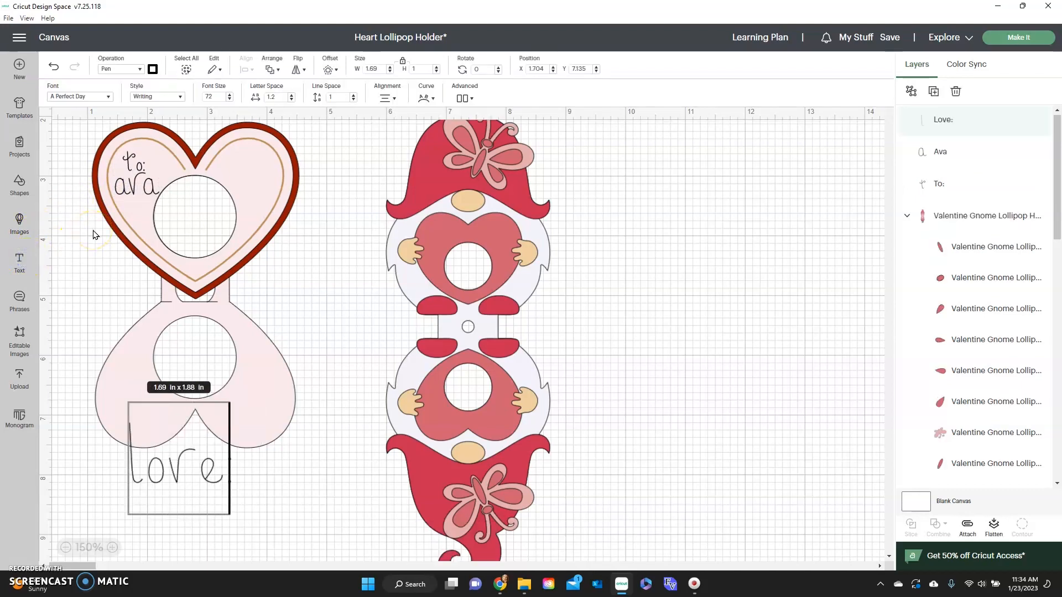
key("Return")
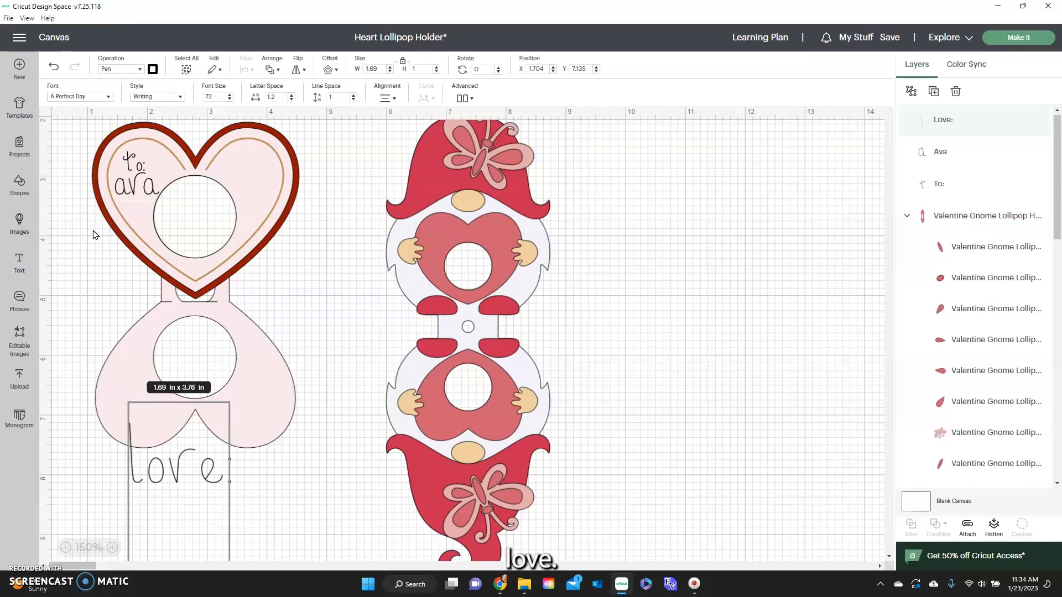
type("amy7")
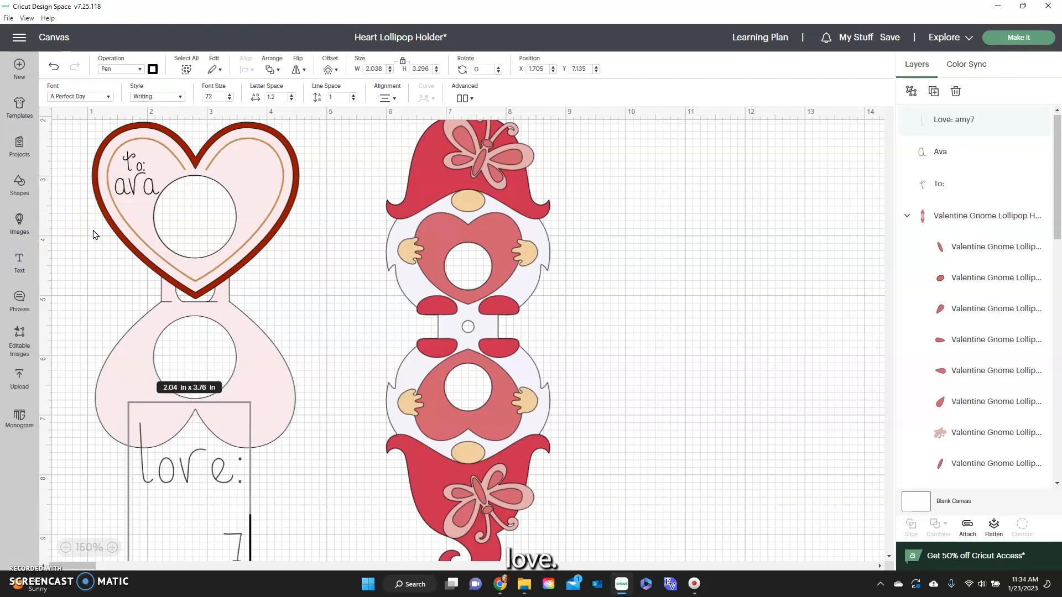
scroll(142, 403, "down", 3)
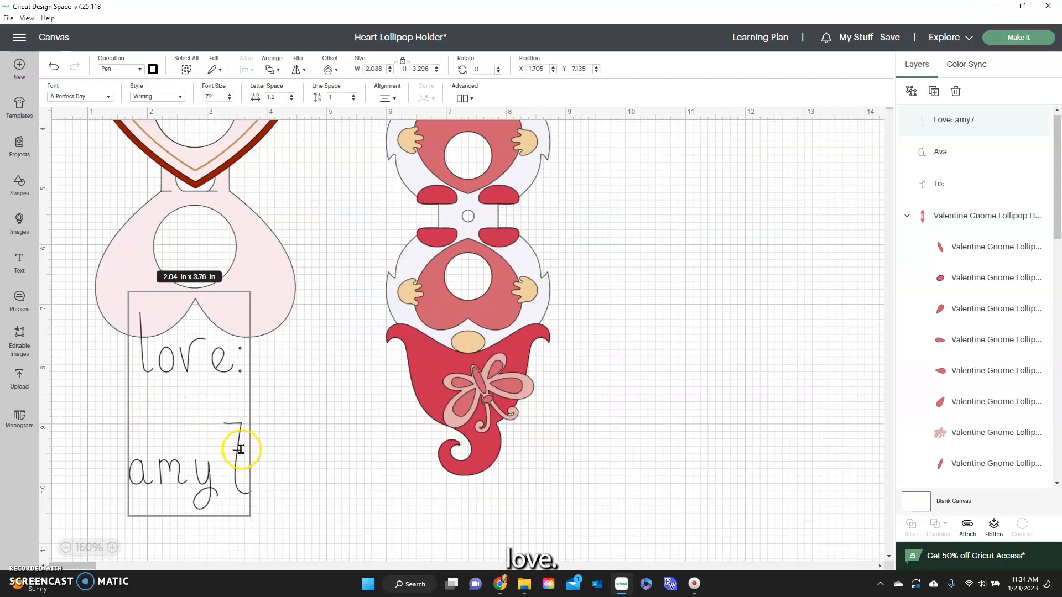
key("BackSpace")
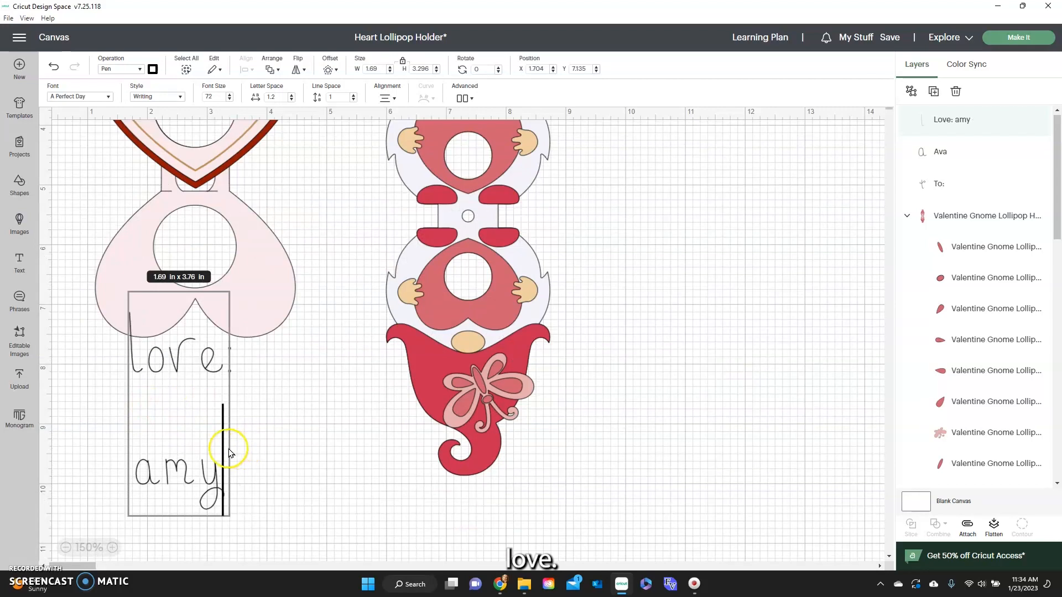
Ungroup the sender text to lines and place a reduced "Love:" in the upper heart's right lobe.
left_click(458, 99)
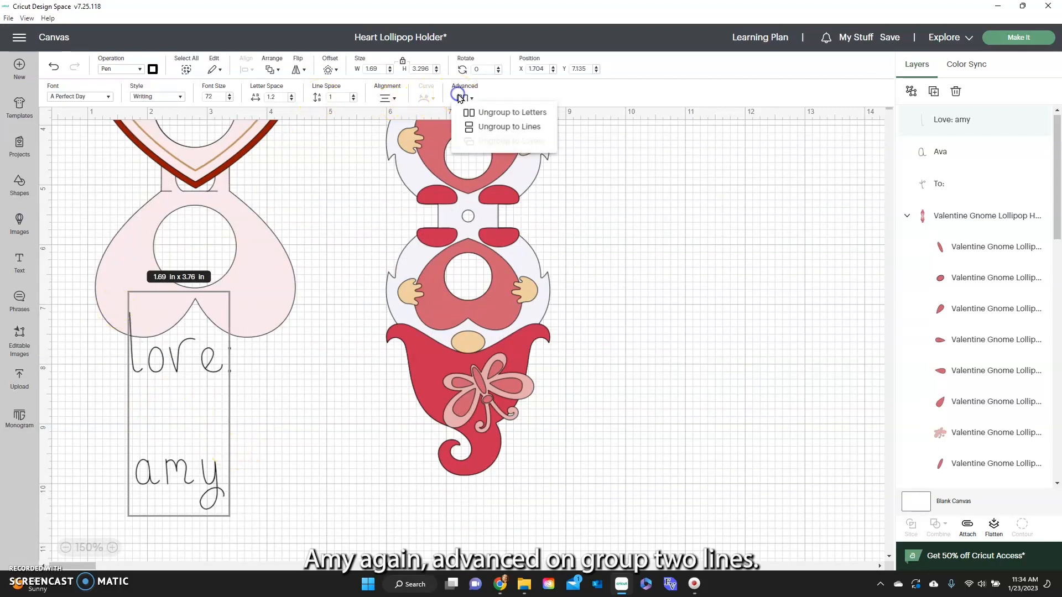
left_click(488, 128)
scroll(254, 422, "up", 3)
left_click_drag(266, 404, 257, 170)
Fit the sender's name beneath "Love:" in the heart's right lobe by shrinking it and tightening its letter spacing.
scroll(195, 413, "down", 2)
left_click_drag(235, 487, 285, 188)
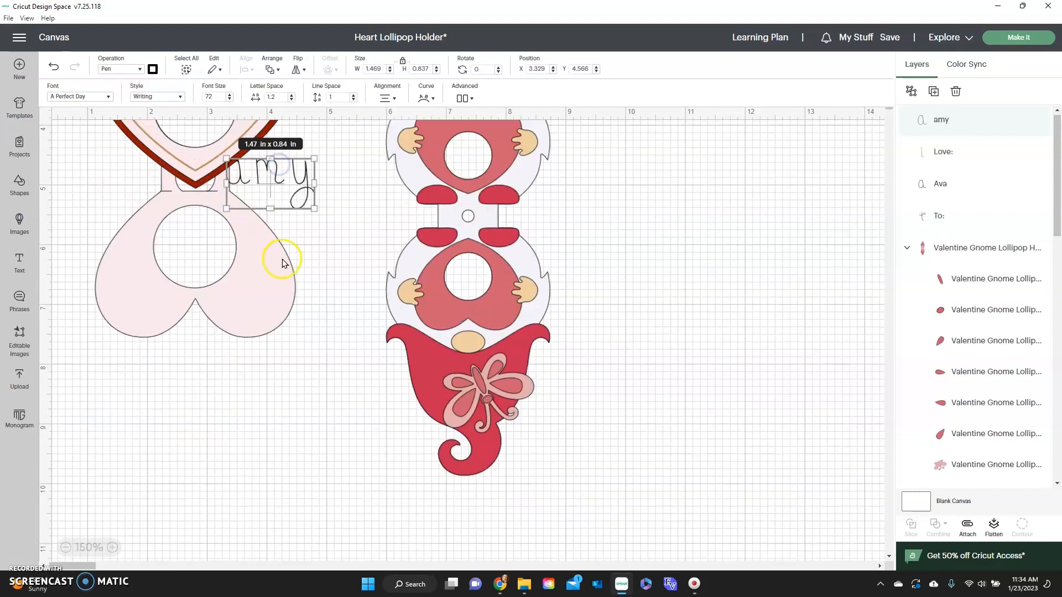
scroll(284, 260, "up", 2)
left_click_drag(315, 320, 269, 174)
left_click(260, 166)
left_click(261, 165)
left_click(292, 99)
left_click(292, 99)
left_click(307, 148)
Set the letter spacing of "To:" to 0.7 and nudge it into place above the recipient's name.
left_click(137, 165)
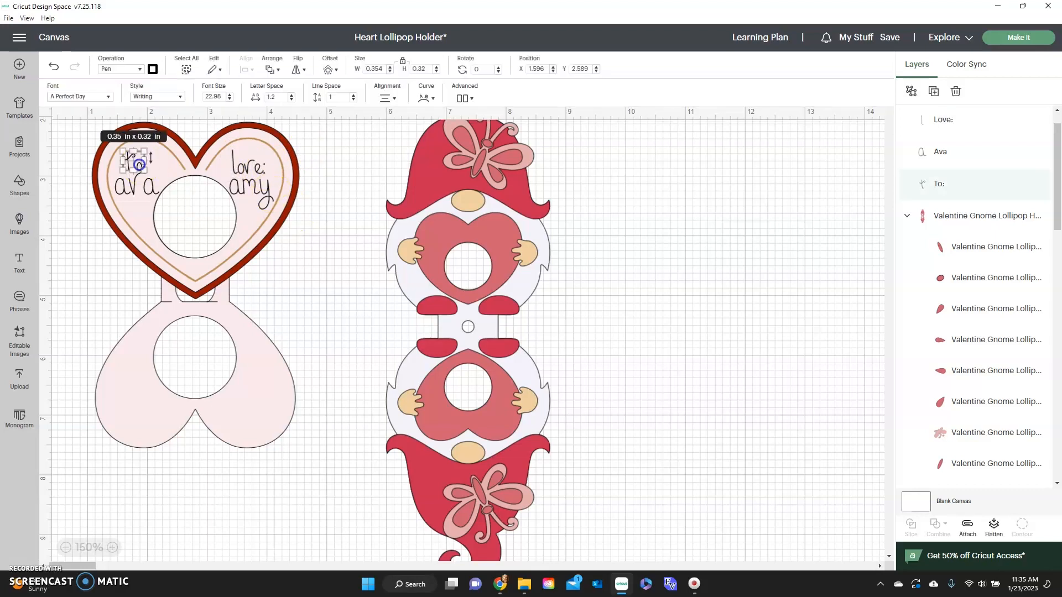
left_click(291, 99)
left_click(291, 99)
left_click(309, 145)
left_click_drag(135, 163, 135, 163)
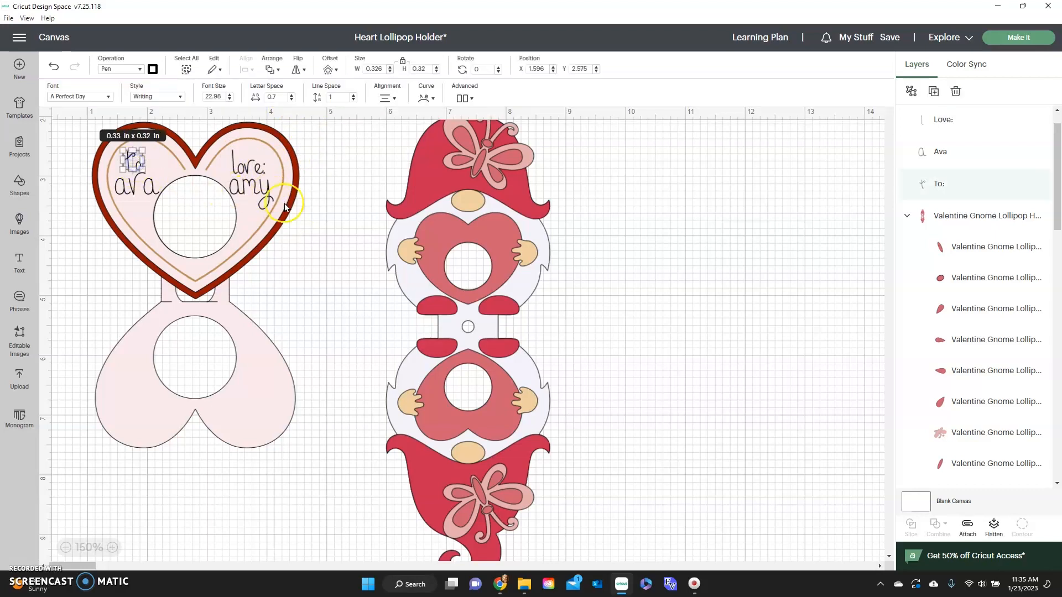
left_click(328, 213)
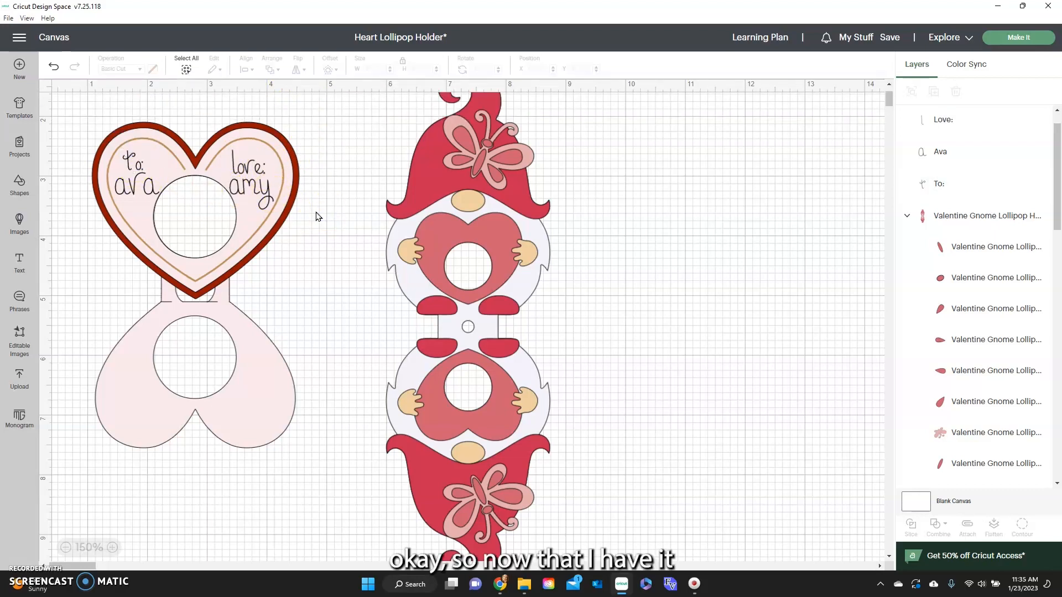
Group "To:", "Love:" and both name texts on the heart into one group.
left_click(149, 191)
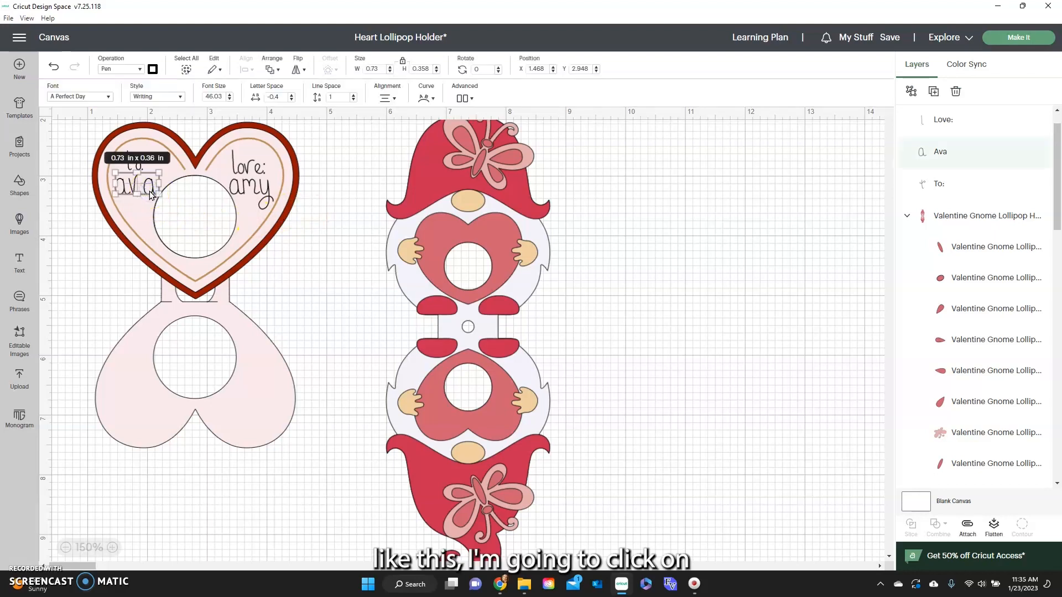
scroll(943, 182, "up", 1)
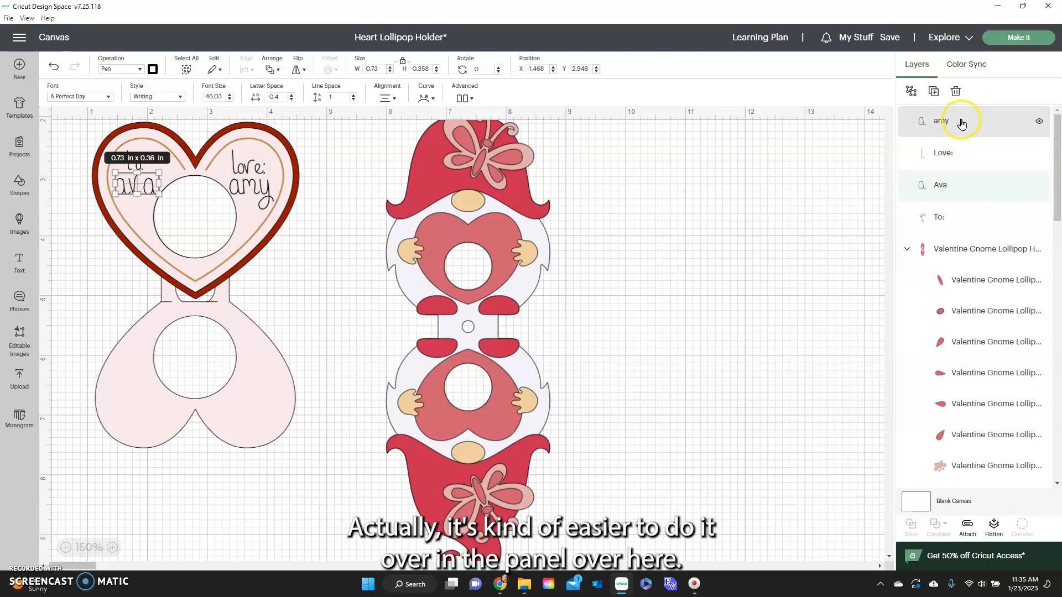
left_click(983, 128)
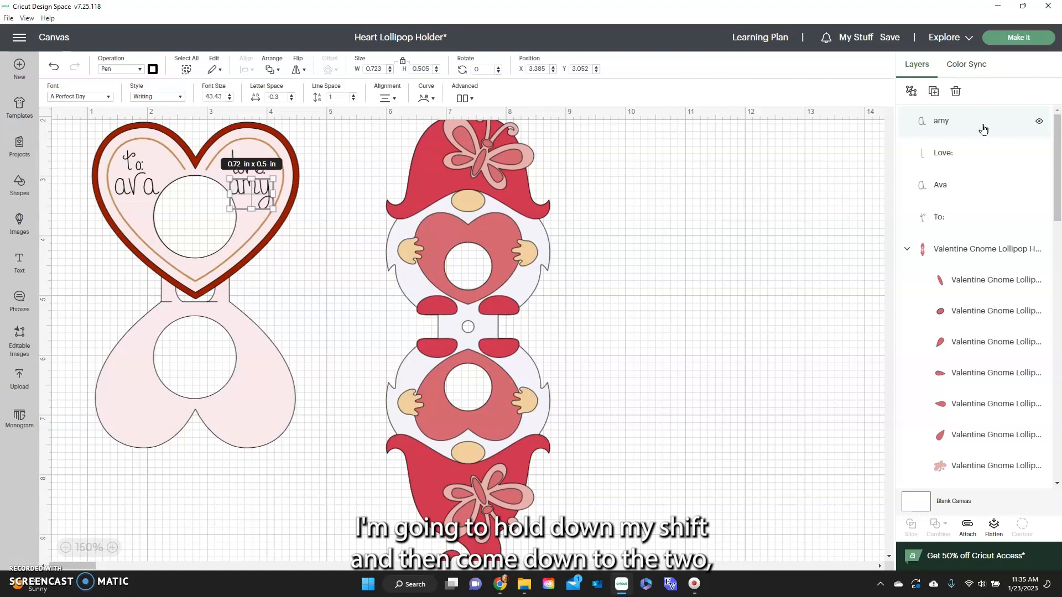
left_click(927, 221, "shift")
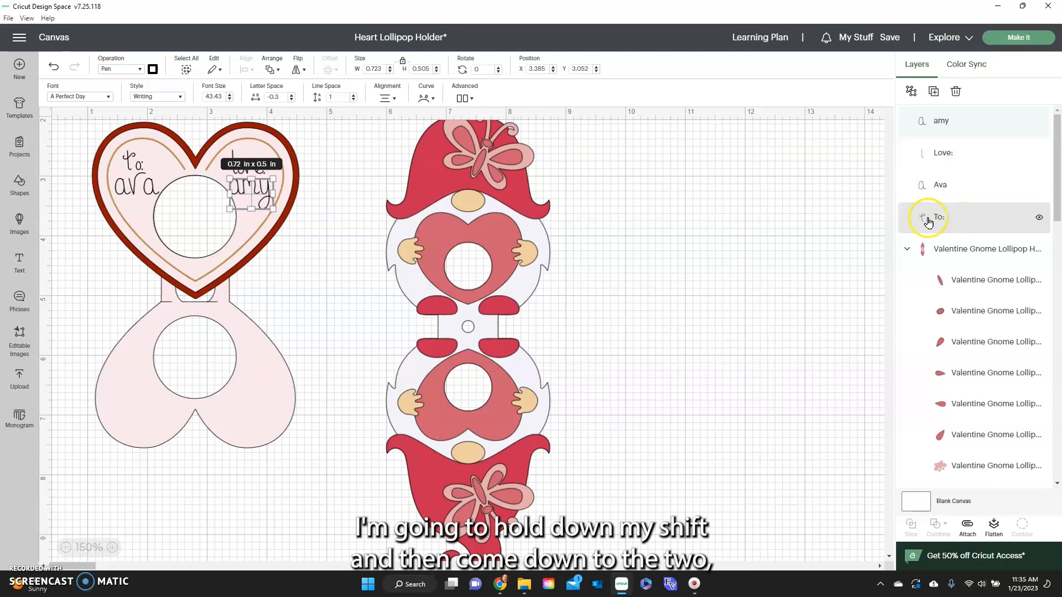
left_click(994, 215, "shift")
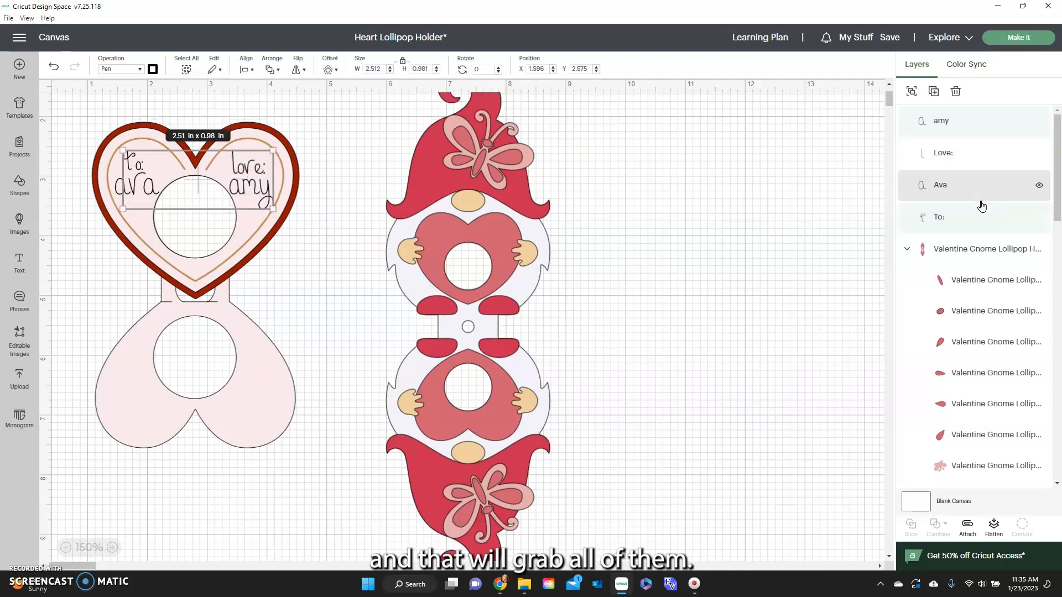
left_click(989, 154, "shift")
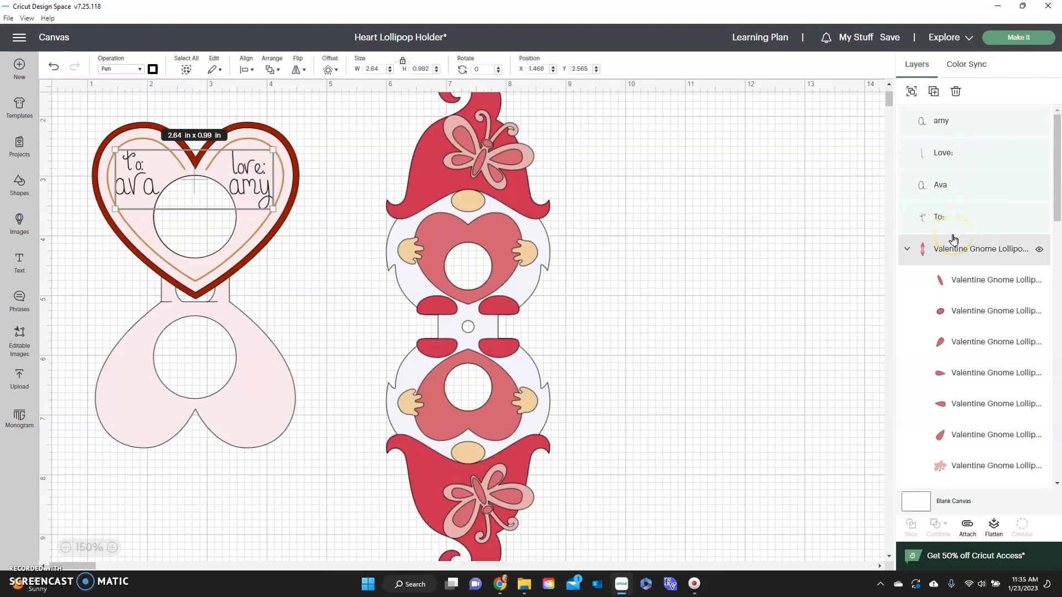
left_click(912, 92)
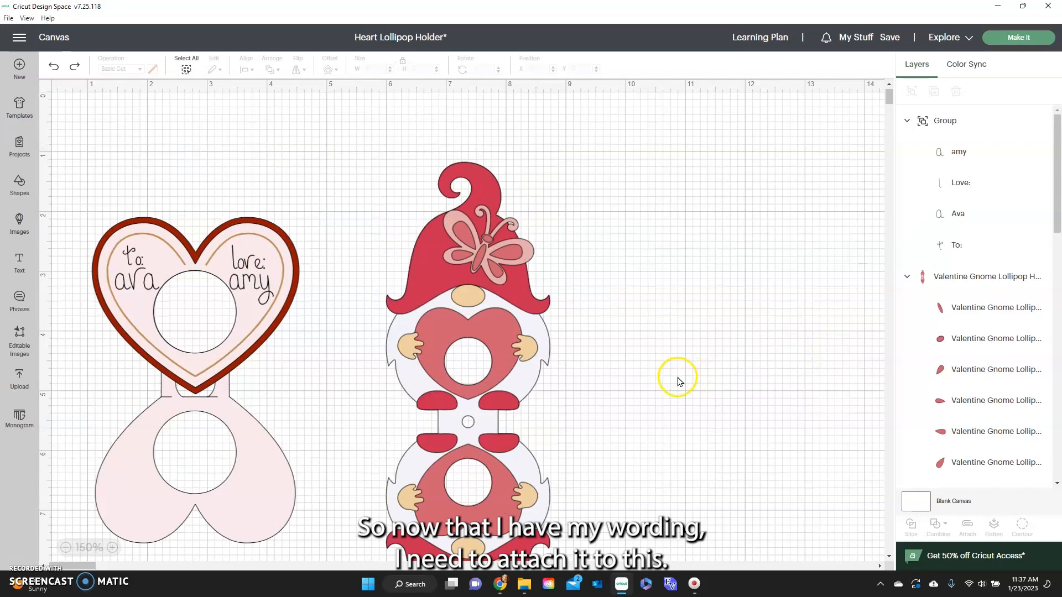
Ungroup the Heart Holder design and move its double-heart folding base down, clear of the upper heart.
scroll(305, 359, "down", 3)
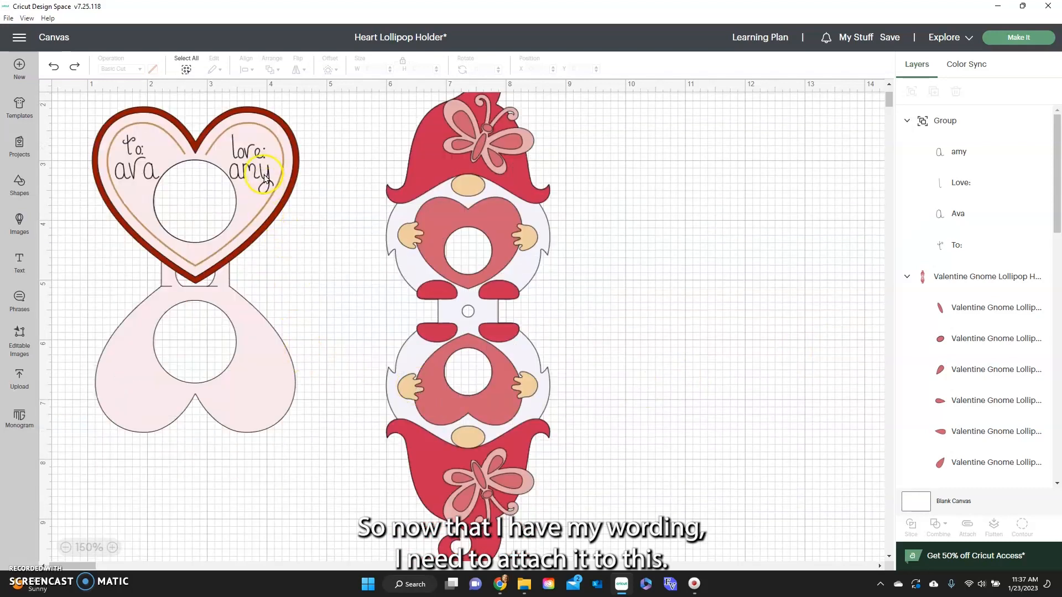
left_click(267, 386)
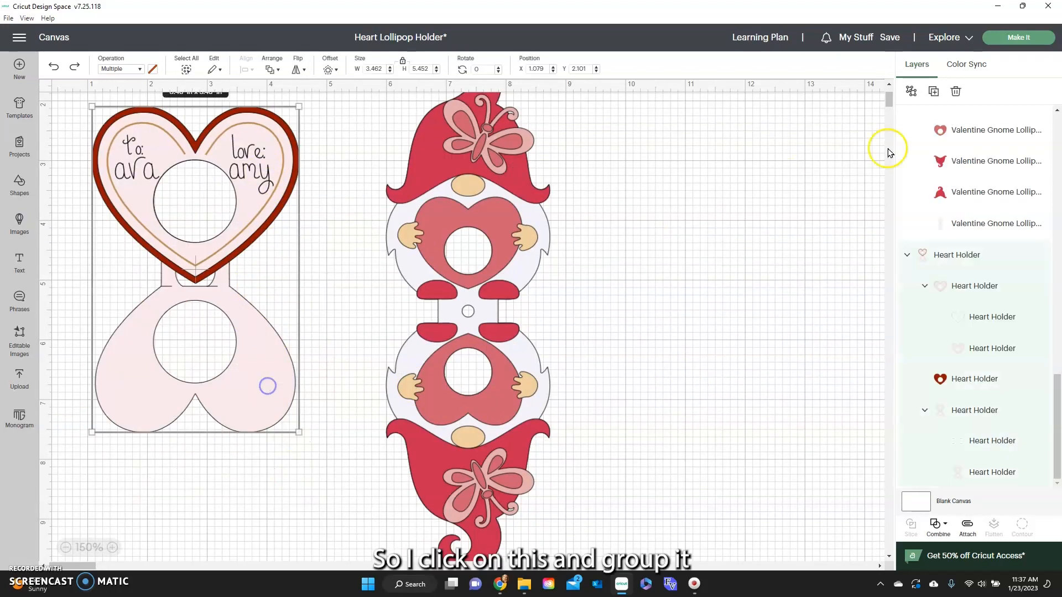
left_click(913, 91)
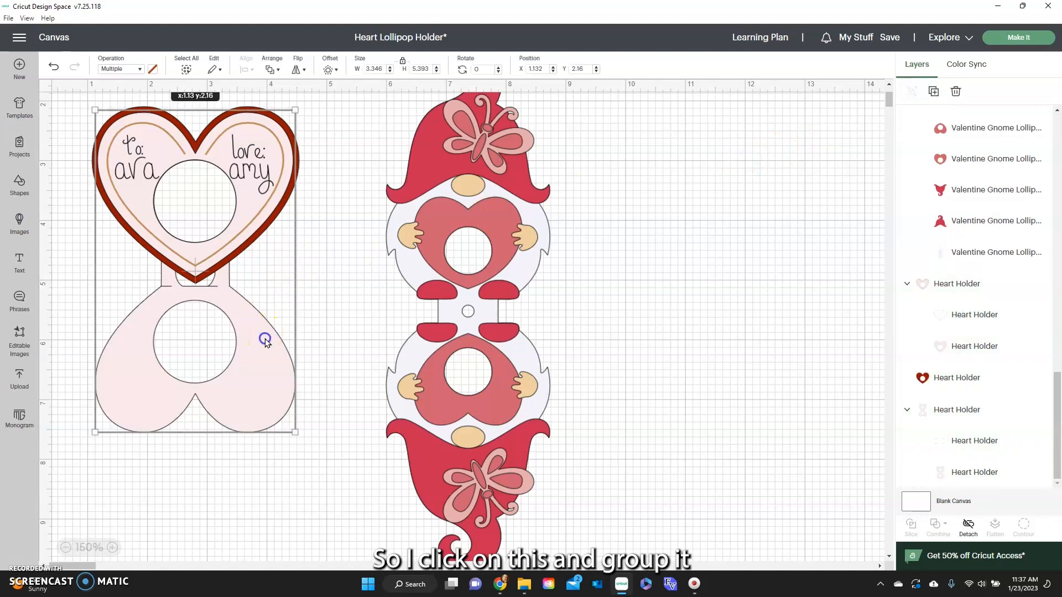
left_click_drag(266, 346, 347, 560)
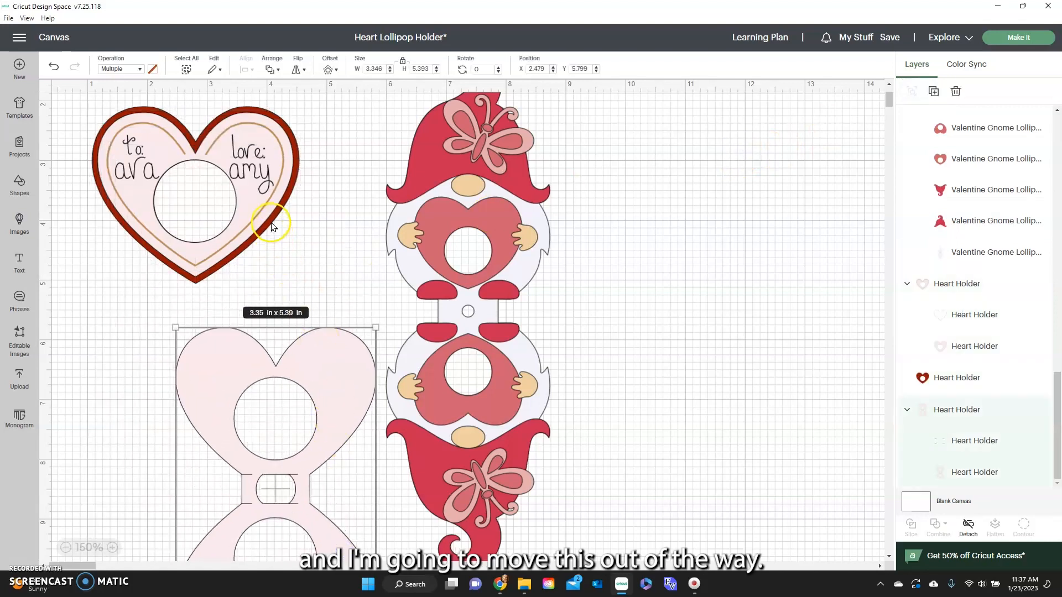
Hide the dark red heart and the gold foil outline, and attach the grouped text to the light pink heart.
left_click(248, 111)
left_click(250, 106)
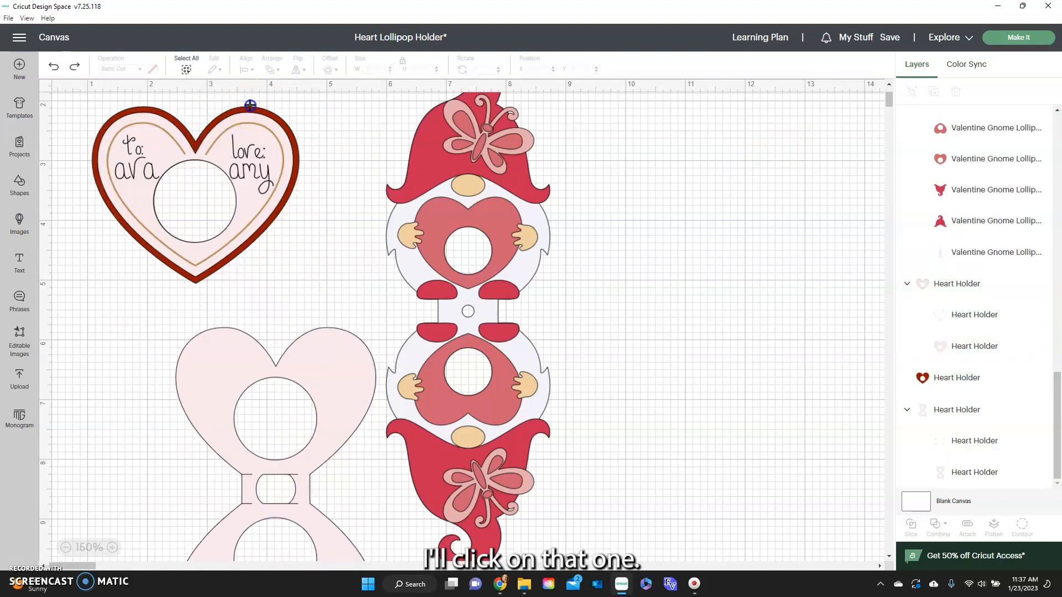
left_click(1041, 378)
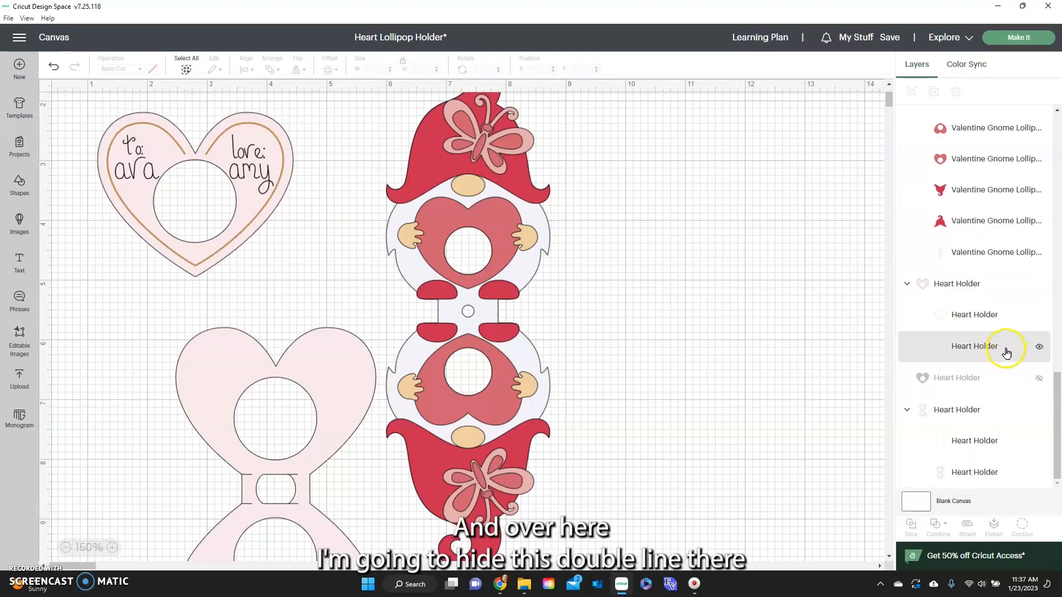
left_click(1040, 314)
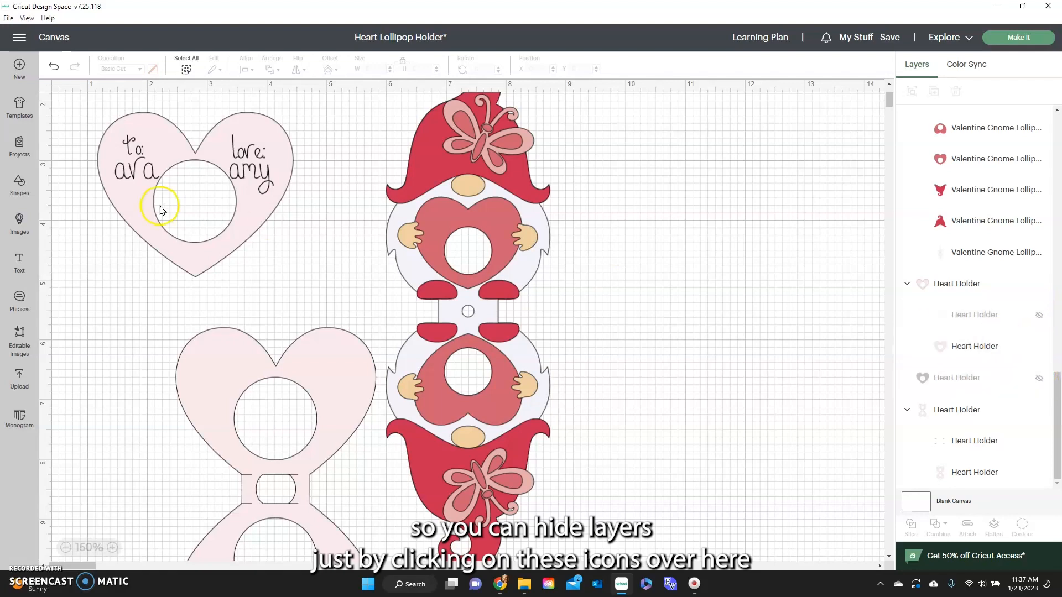
left_click_drag(73, 113, 329, 255)
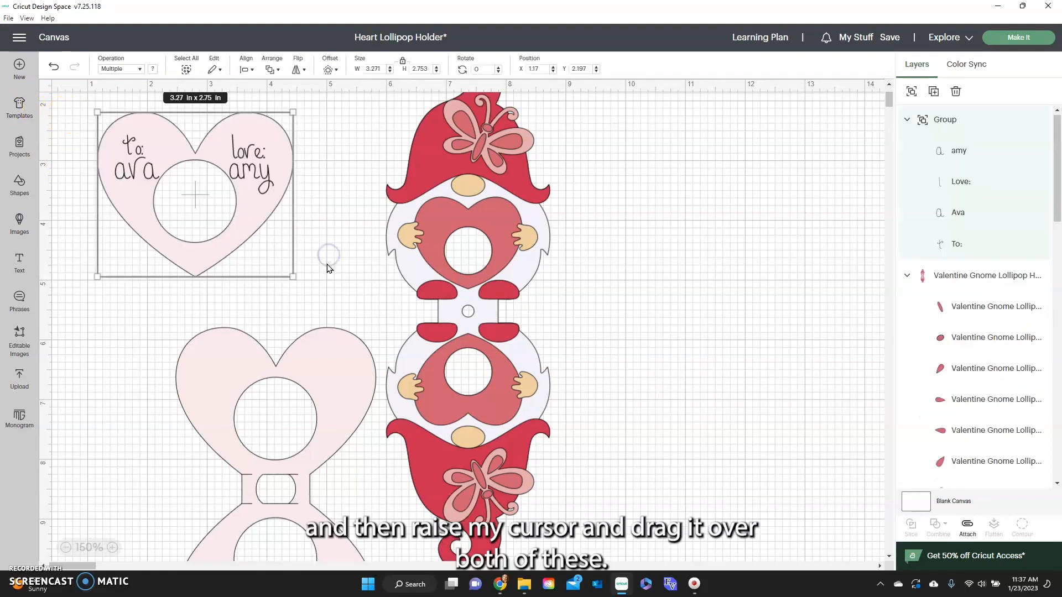
left_click(967, 527)
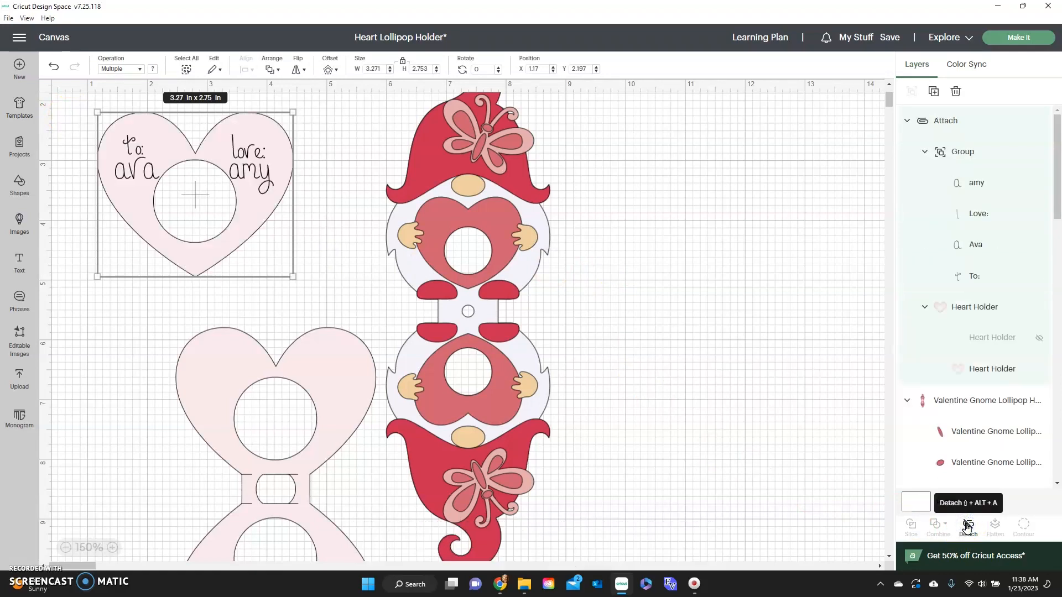
left_click(1040, 341)
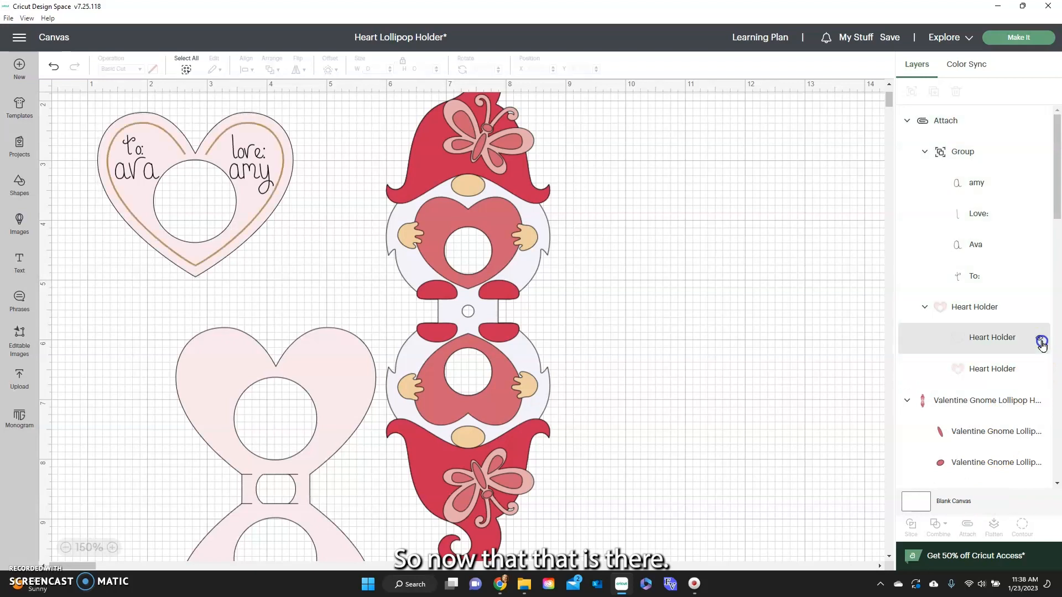
left_click(1041, 340)
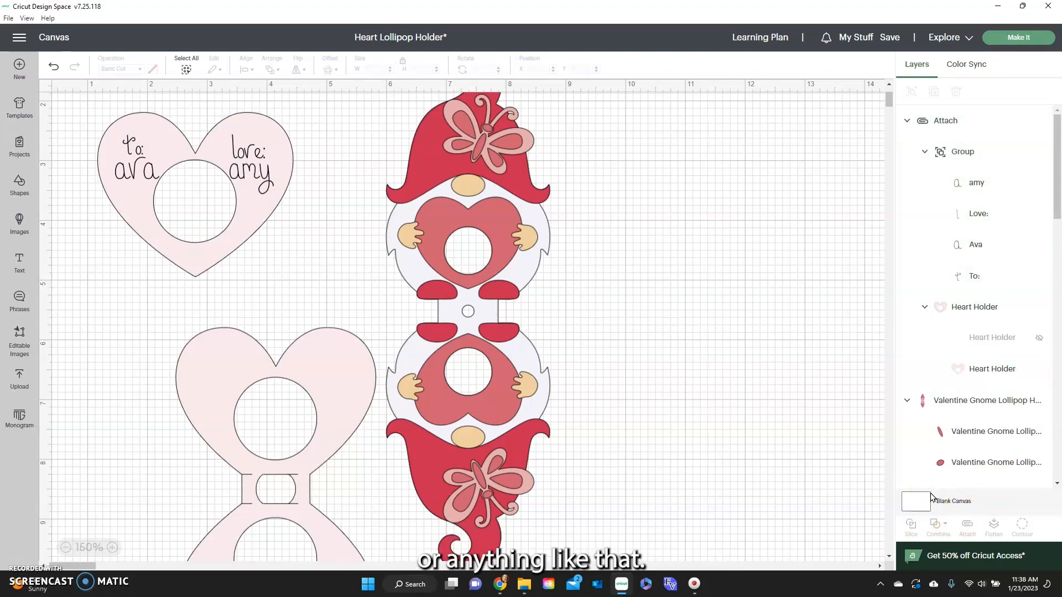
left_click(1040, 338)
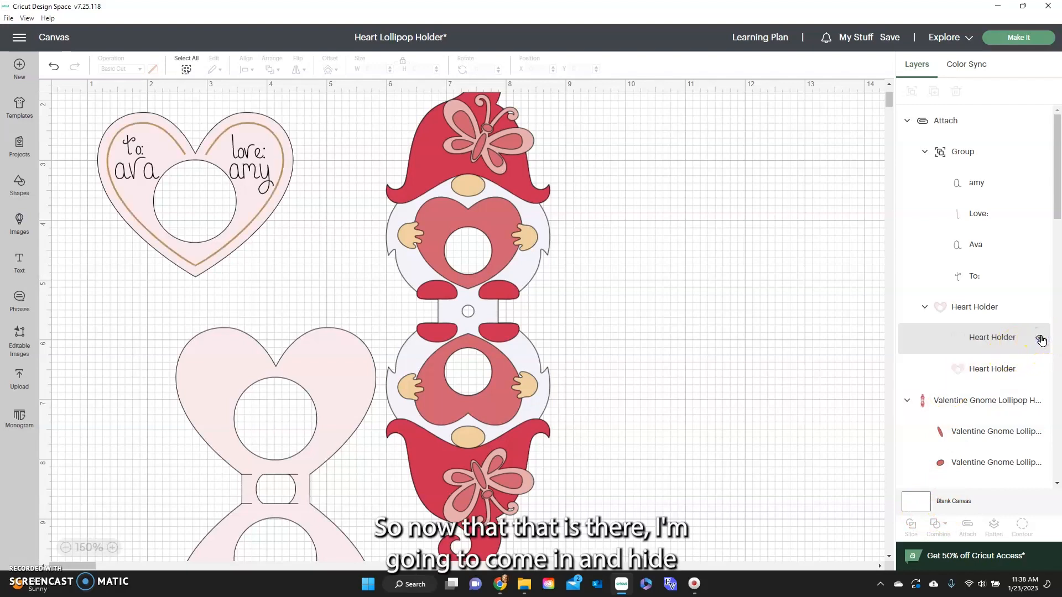
left_click(1038, 373)
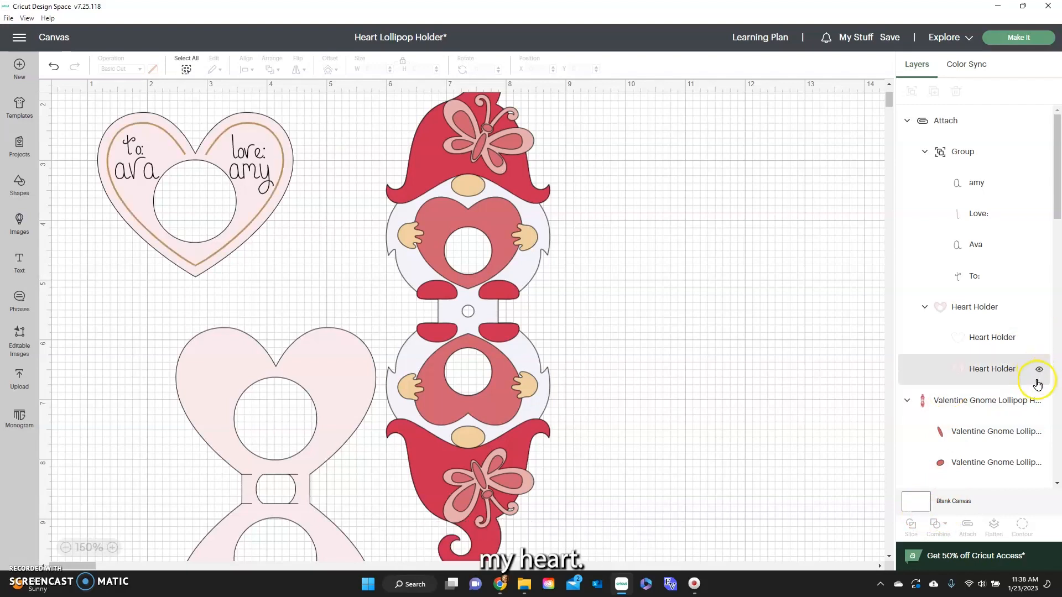
left_click(1039, 371)
left_click(1038, 372)
left_click(1038, 371)
left_click(1042, 335)
Unhide the dark red heart and the gold foil outline, and move the folding base back into place behind the heart.
scroll(1024, 365, "down", 10)
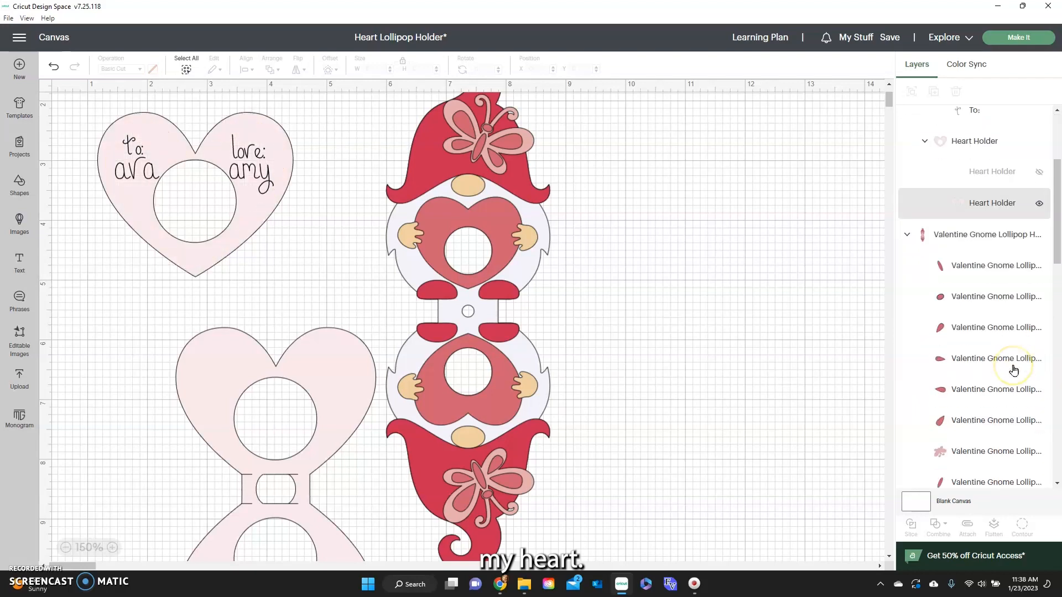
scroll(1014, 370, "down", 3)
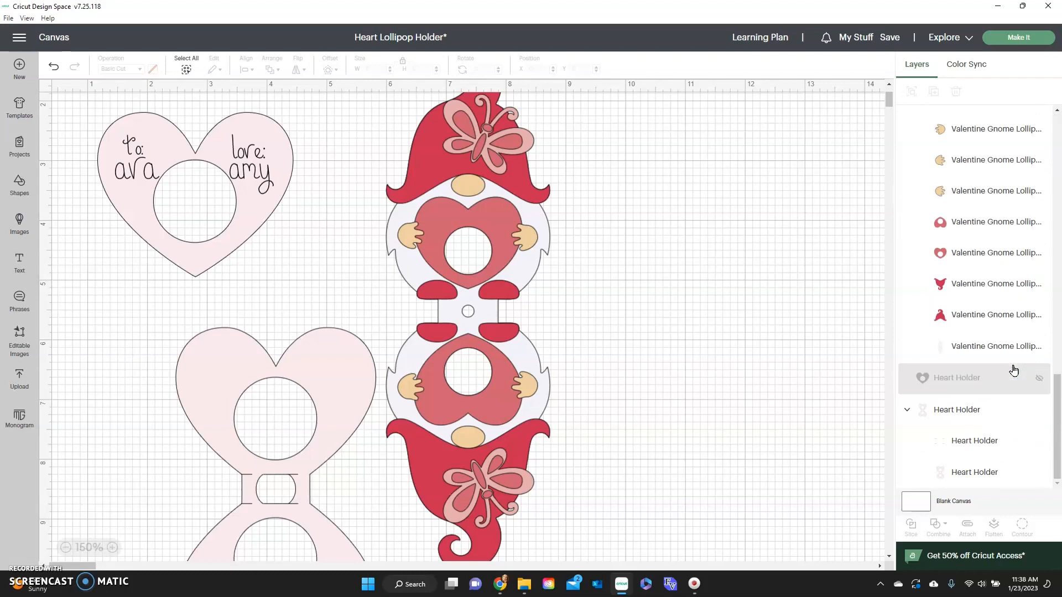
left_click(1039, 379)
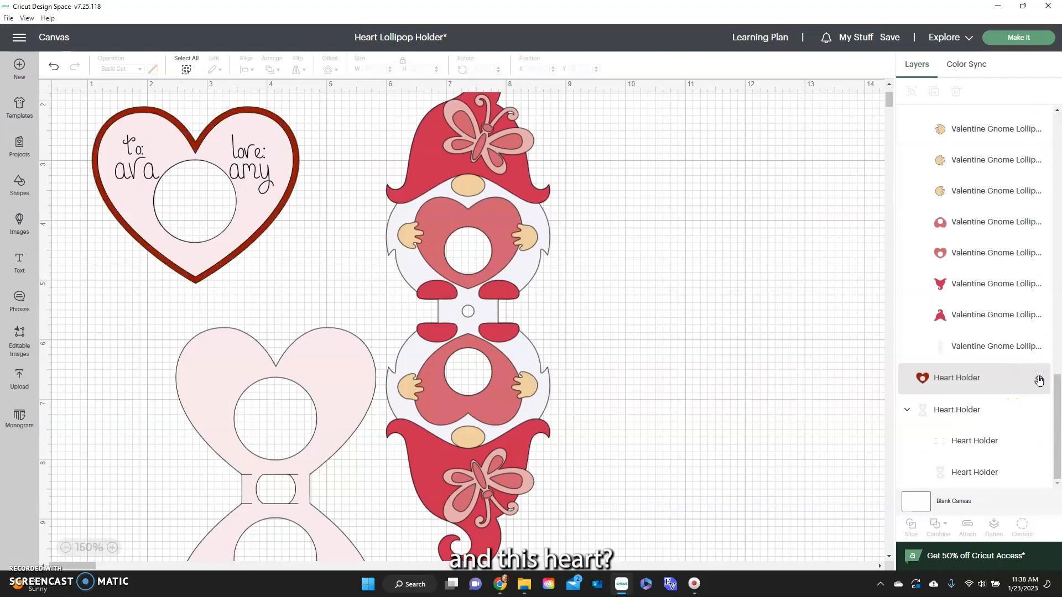
left_click_drag(339, 363, 264, 152)
scroll(984, 354, "up", 10)
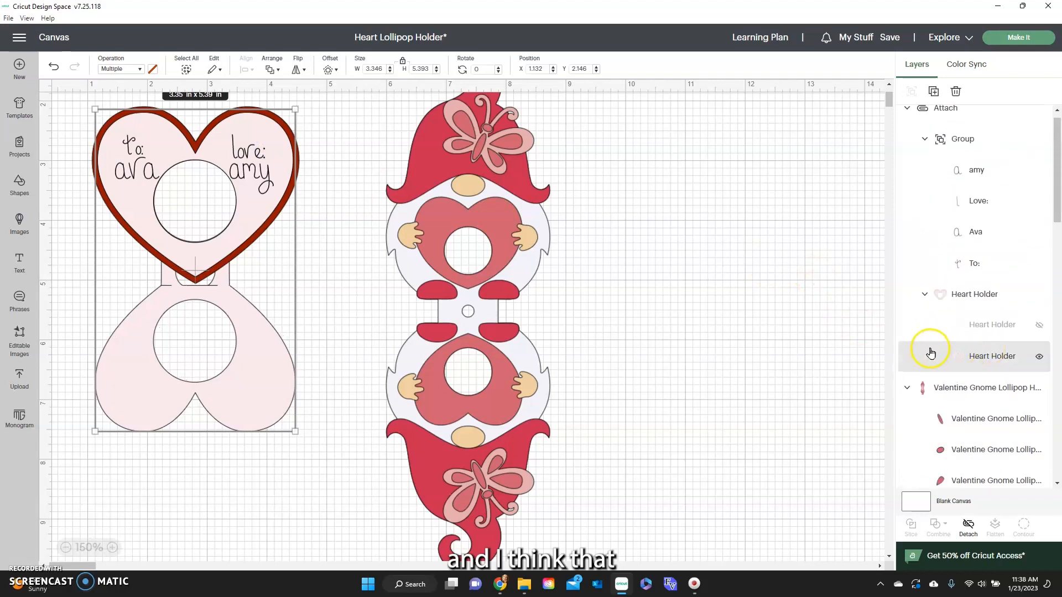
left_click(1040, 327)
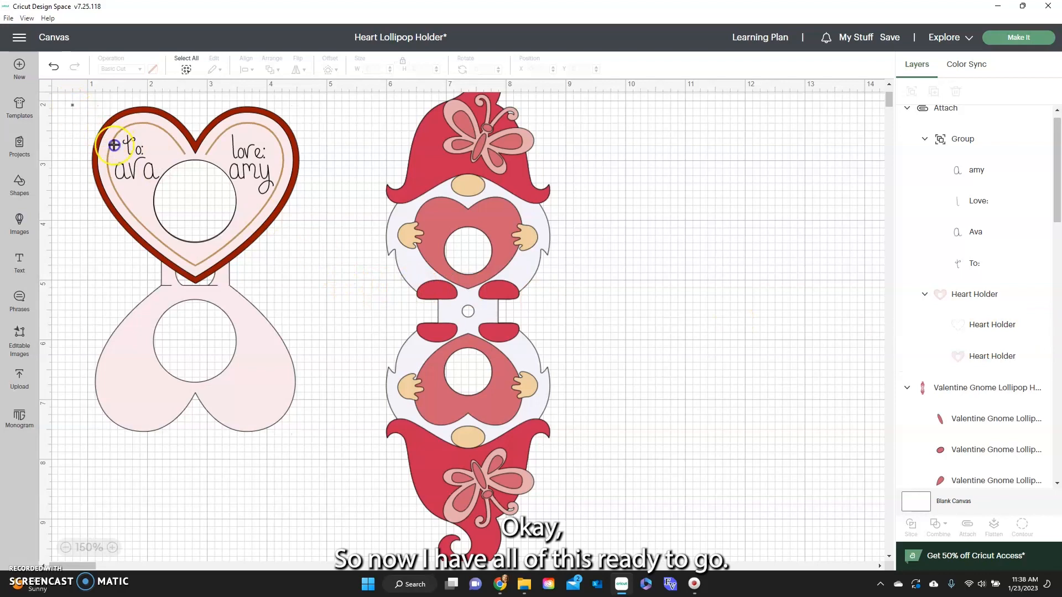
Group all the heart holder pieces and reposition the gnome and heart holders side by side on the canvas.
left_click_drag(114, 145, 311, 413)
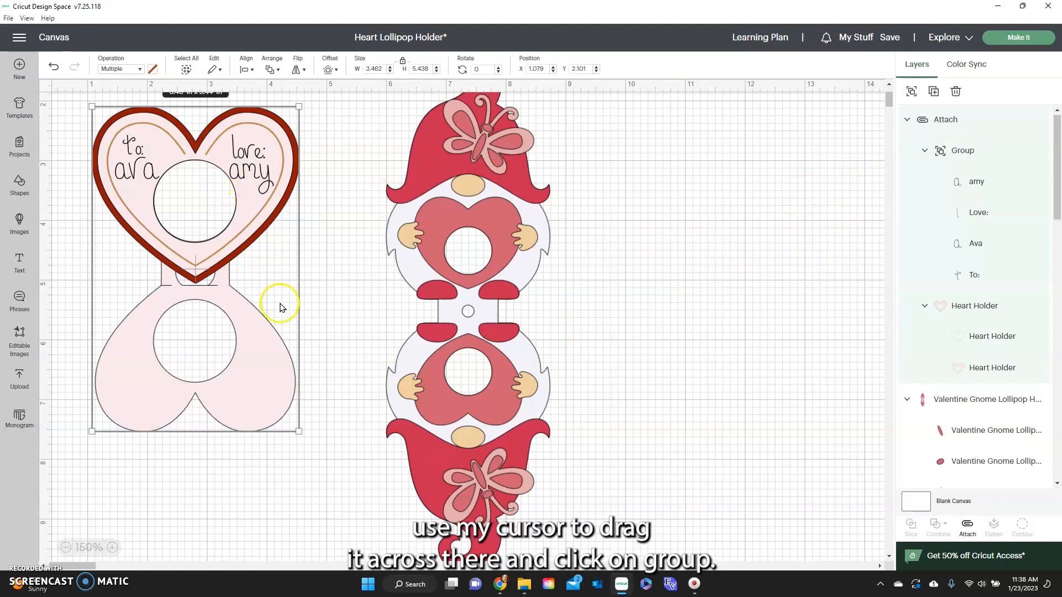
left_click(912, 91)
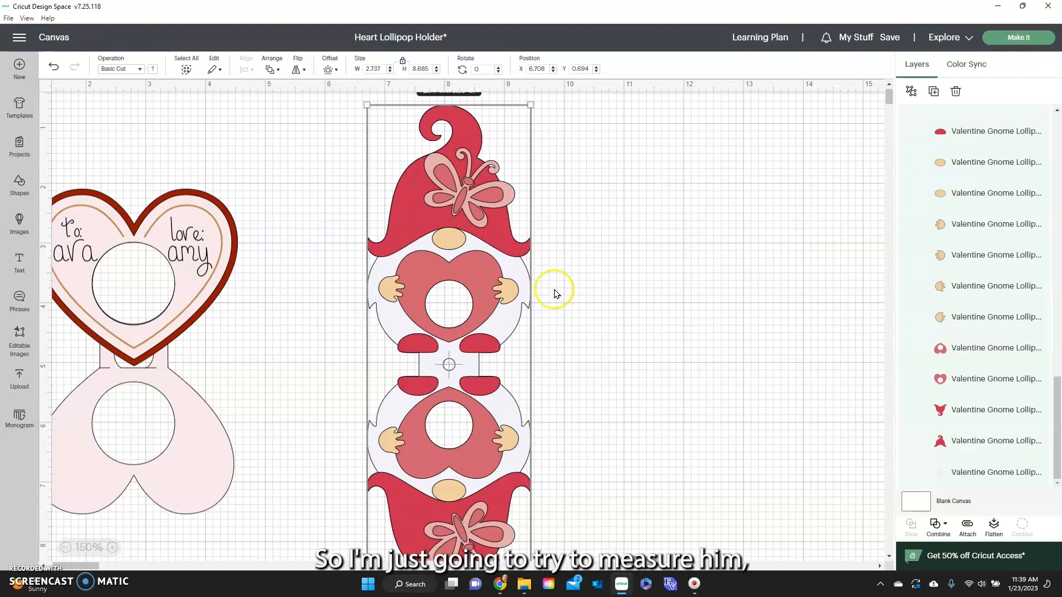
left_click_drag(489, 294, 466, 297)
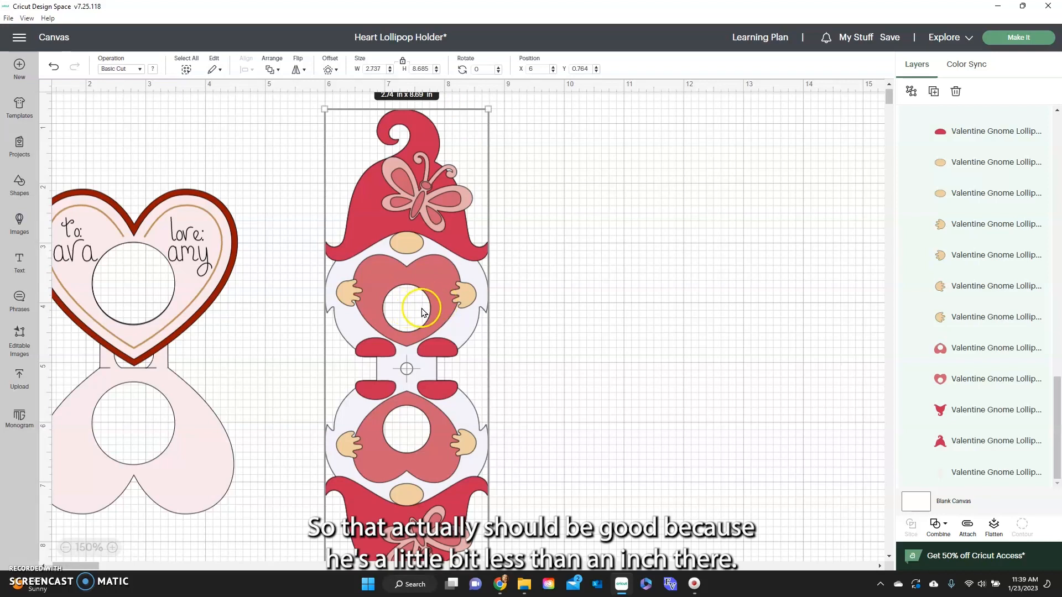
left_click_drag(231, 263, 247, 242)
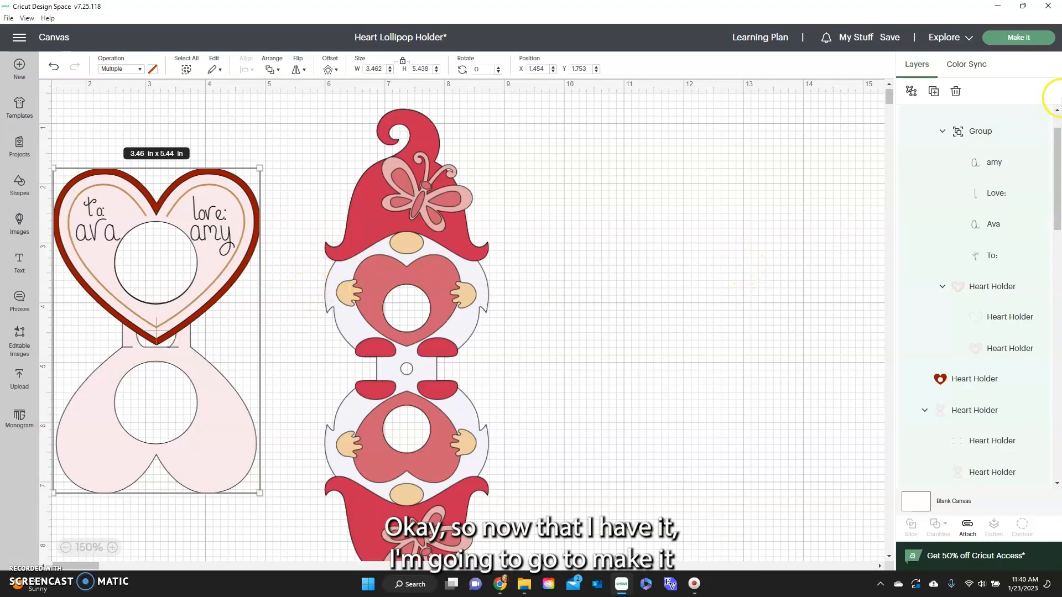
Proceed to mat preparation and review how the pieces are laid out on each coloured mat.
left_click(1014, 39)
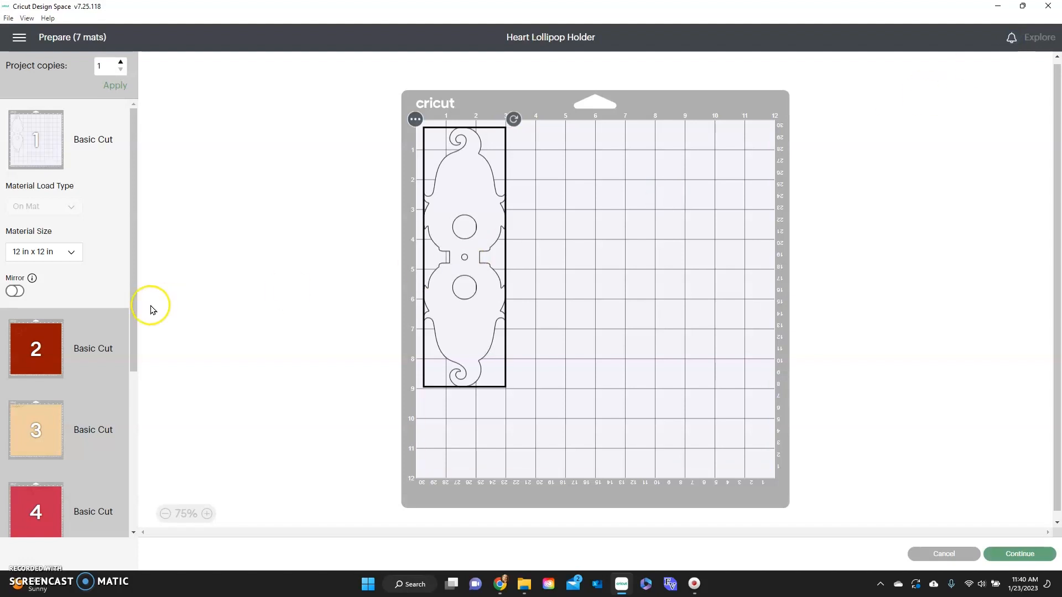
left_click(109, 329)
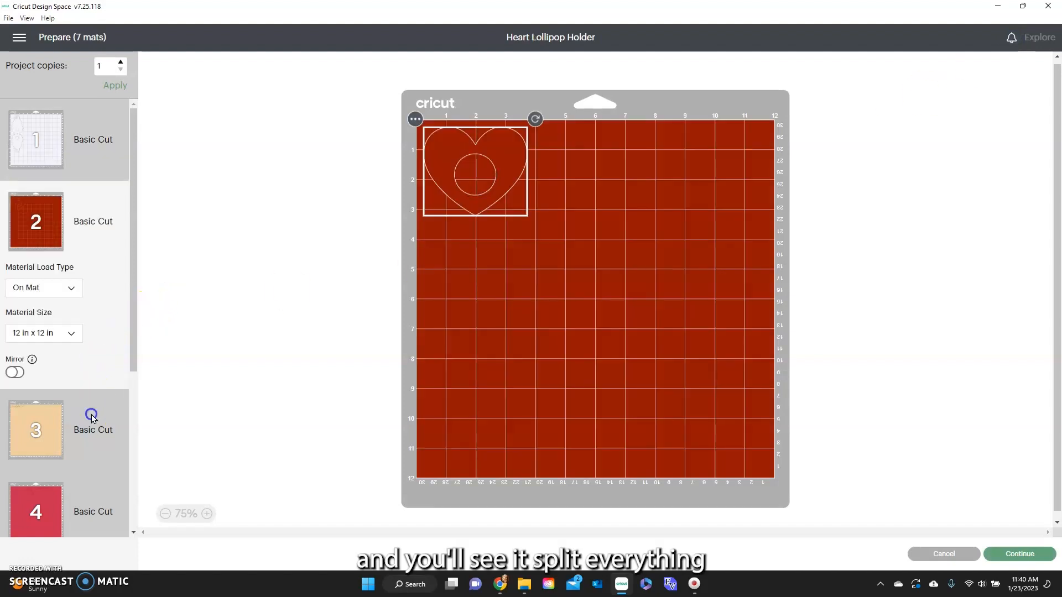
left_click(91, 414)
scroll(102, 404, "down", 5)
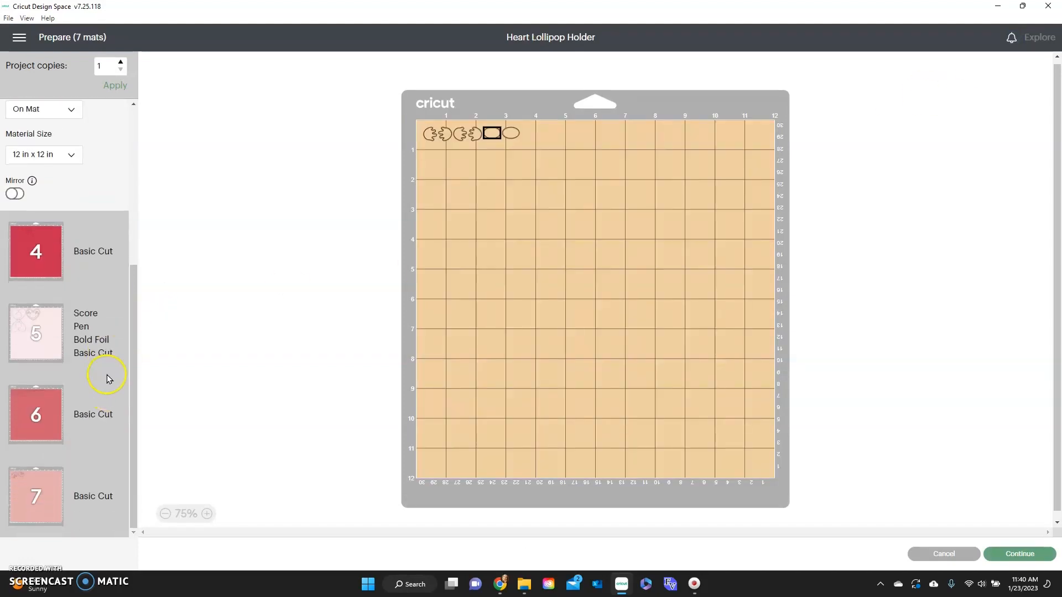
left_click(98, 249)
left_click(103, 315)
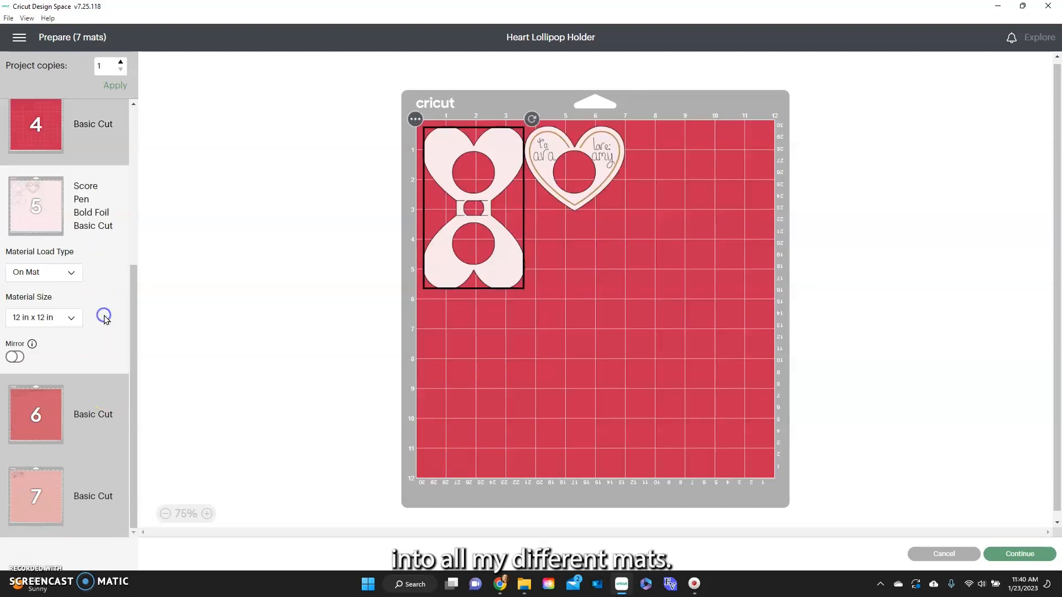
left_click(102, 393)
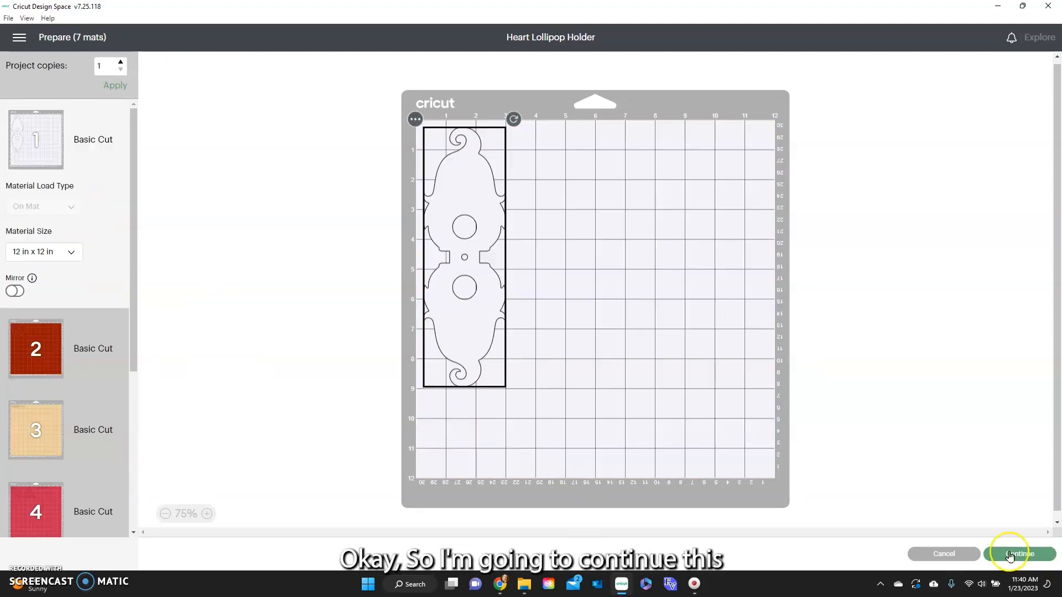
Continue to the cutting setup and set the base material to Medium Cardstock – 80 lb (216 gsm).
left_click(1015, 554)
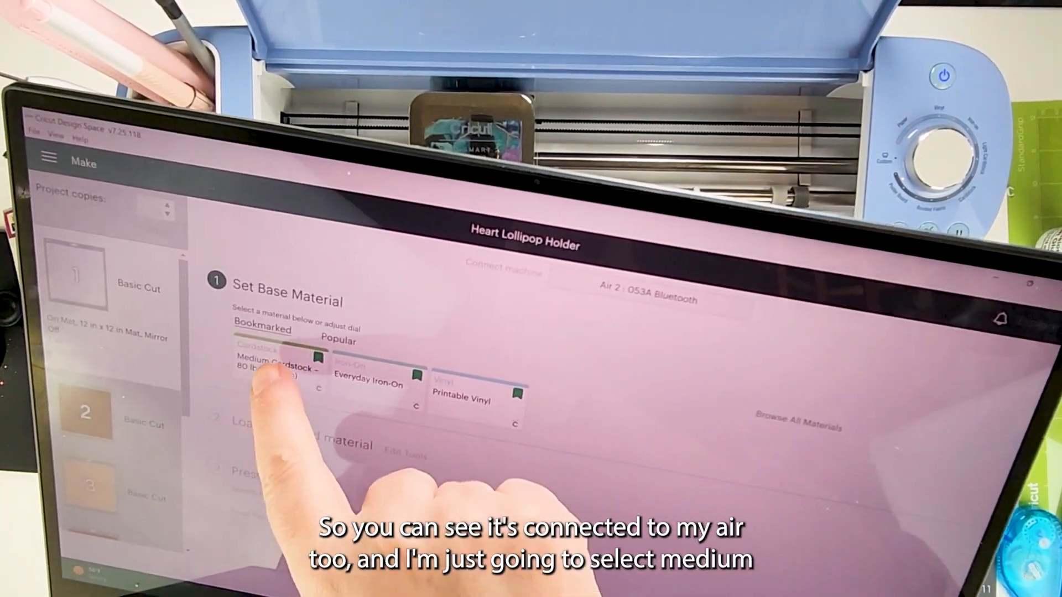
left_click(270, 382)
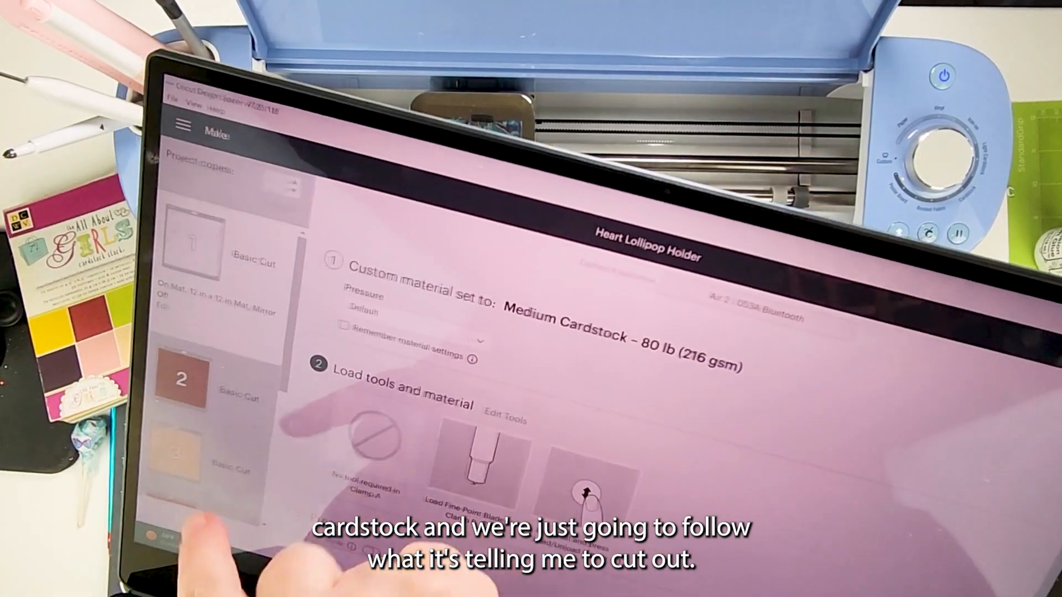